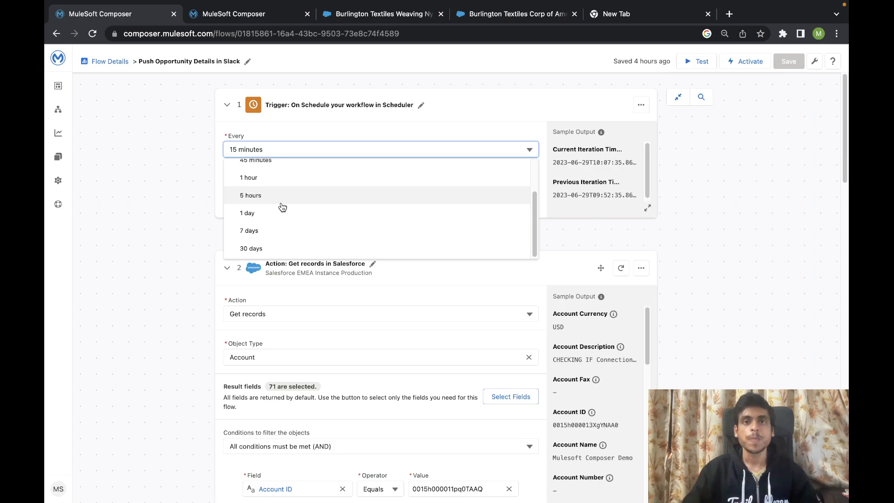
Check which run intervals the Scheduler trigger offers, leaving the schedule unchanged.
{"action": "left_click", "coordinate": [168, 212]}
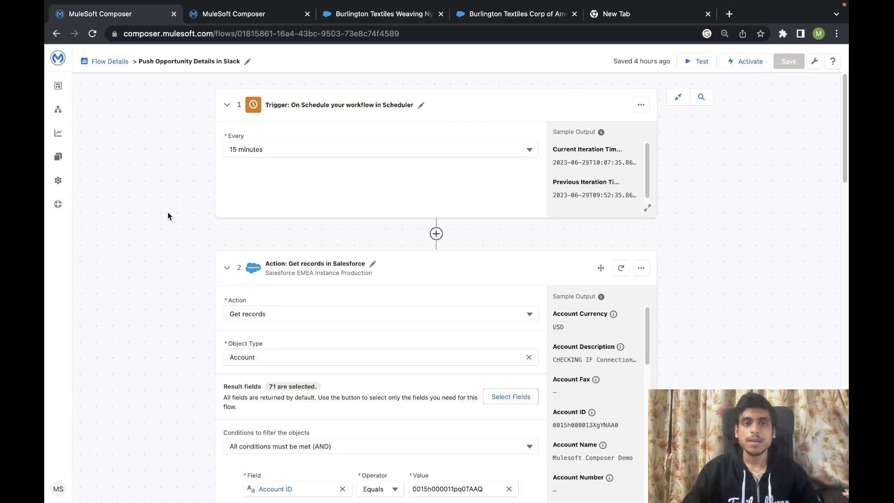
{"action": "left_click", "coordinate": [238, 149]}
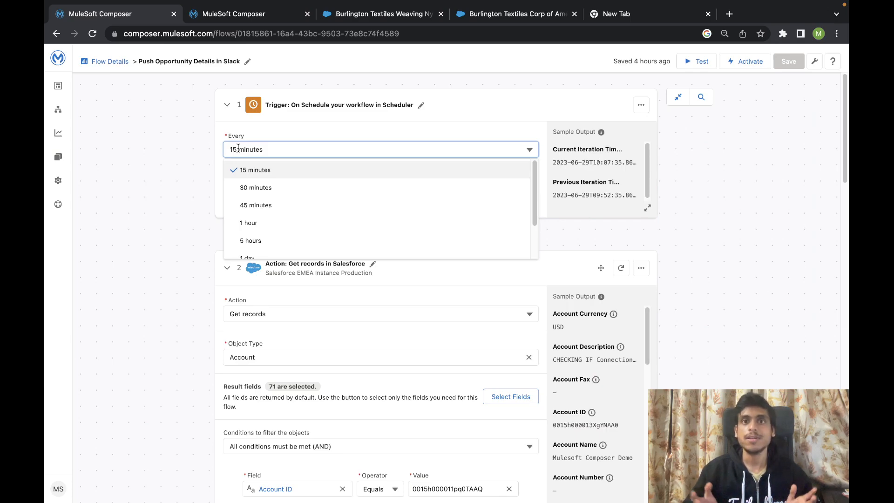
{"action": "left_click", "coordinate": [104, 200]}
Examine the Salesforce Get records action for the Account object, including its Account ID condition, sort order and record retrieval option.
{"action": "scroll", "coordinate": [104, 200], "scroll_direction": "down", "scroll_amount": 2}
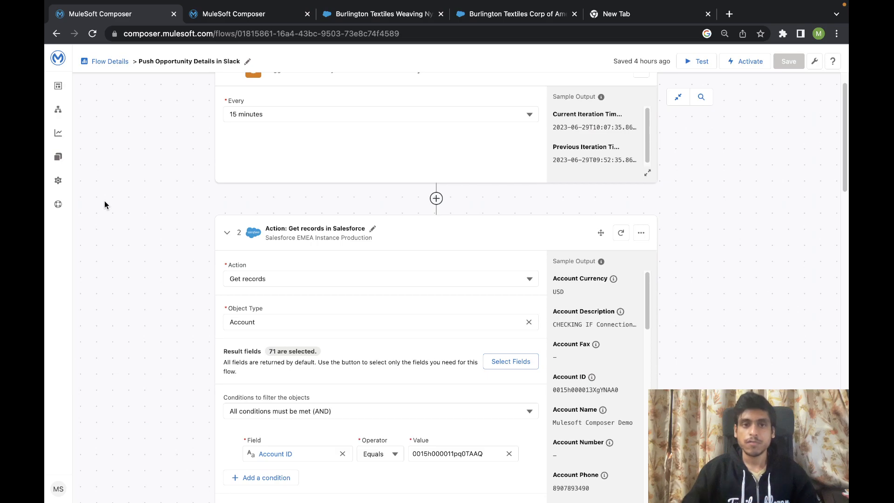
{"action": "scroll", "coordinate": [105, 200], "scroll_direction": "down", "scroll_amount": 3}
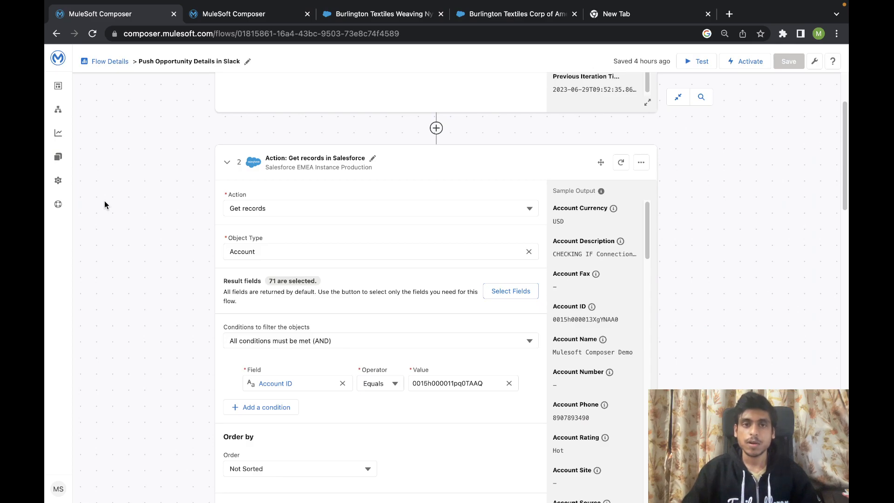
{"action": "scroll", "coordinate": [104, 200], "scroll_direction": "down", "scroll_amount": 3}
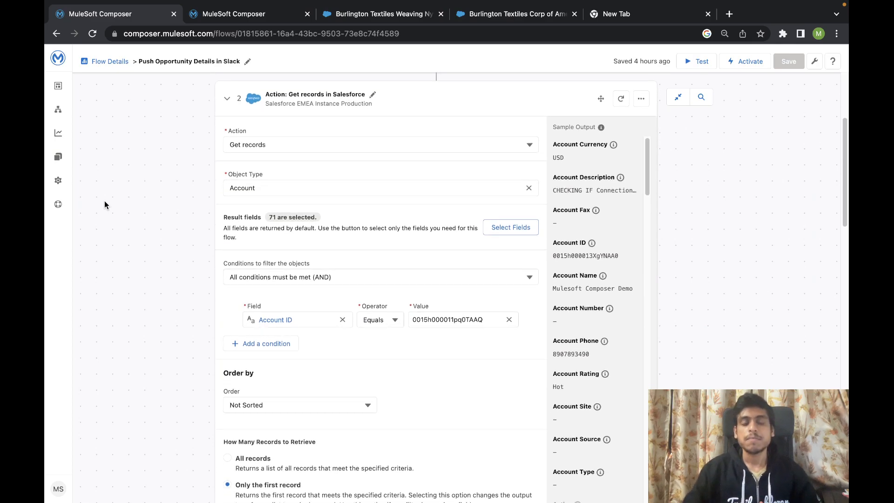
{"action": "scroll", "coordinate": [105, 200], "scroll_direction": "down", "scroll_amount": 2}
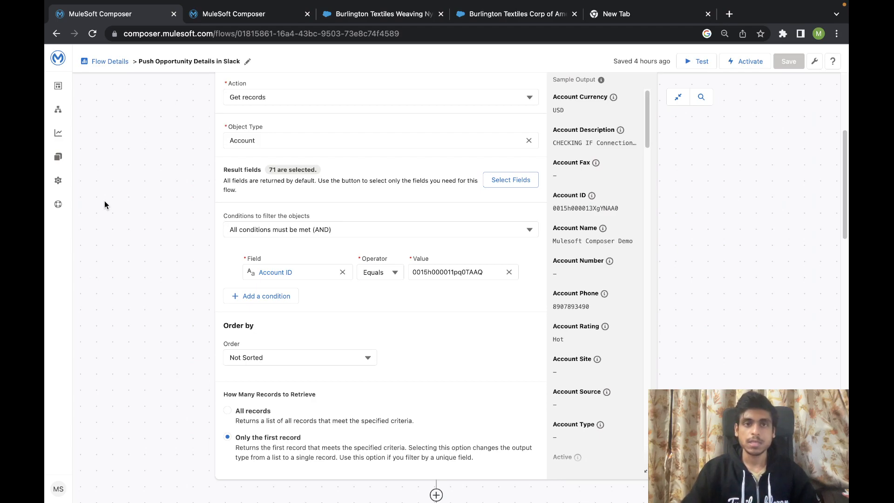
{"action": "scroll", "coordinate": [105, 200], "scroll_direction": "down", "scroll_amount": 1}
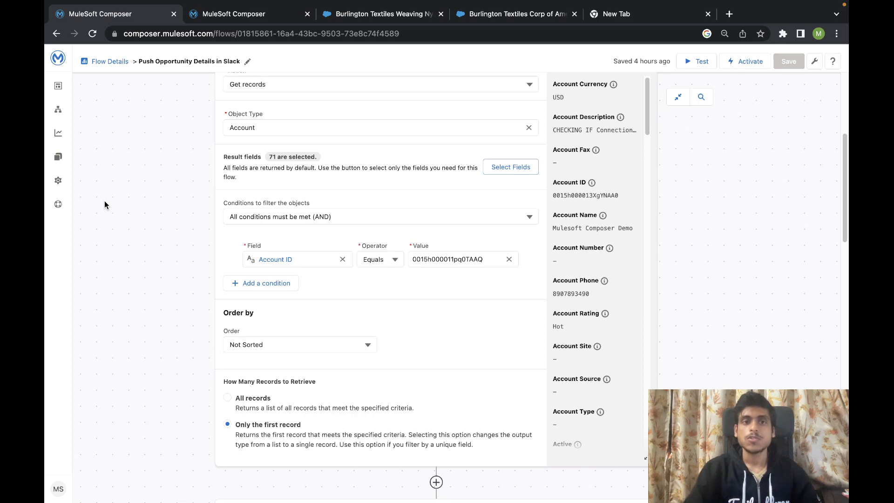
{"action": "scroll", "coordinate": [104, 201], "scroll_direction": "down", "scroll_amount": 3}
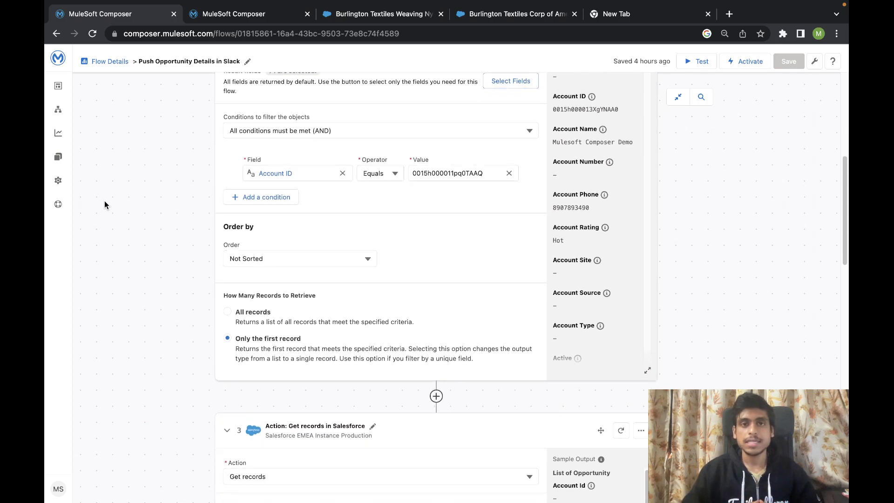
{"action": "scroll", "coordinate": [104, 200], "scroll_direction": "up", "scroll_amount": 1}
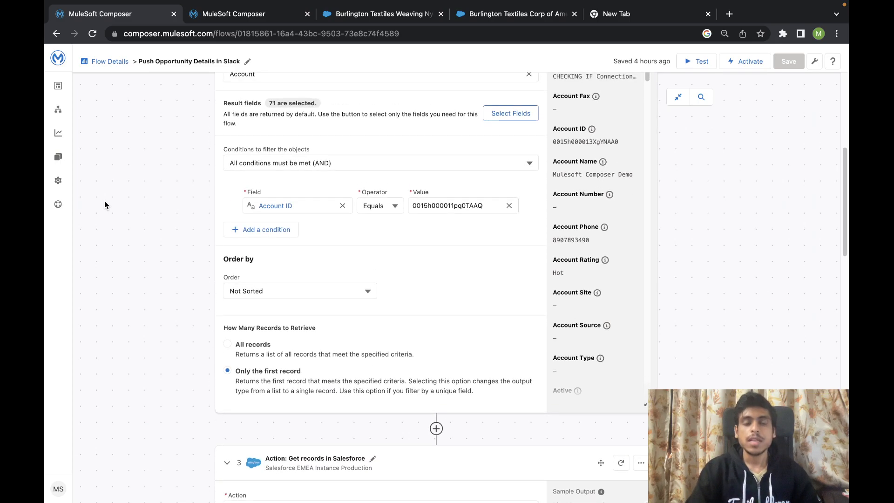
{"action": "scroll", "coordinate": [104, 200], "scroll_direction": "down", "scroll_amount": 2}
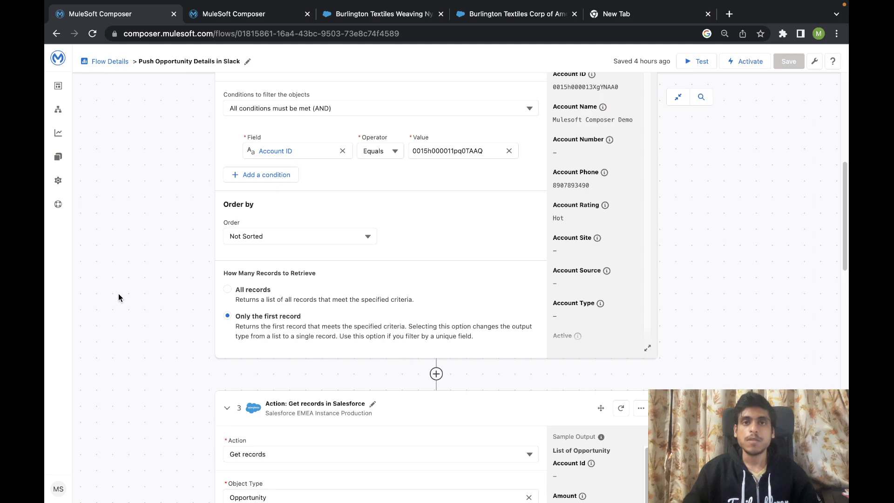
{"action": "scroll", "coordinate": [118, 297], "scroll_direction": "down", "scroll_amount": 1}
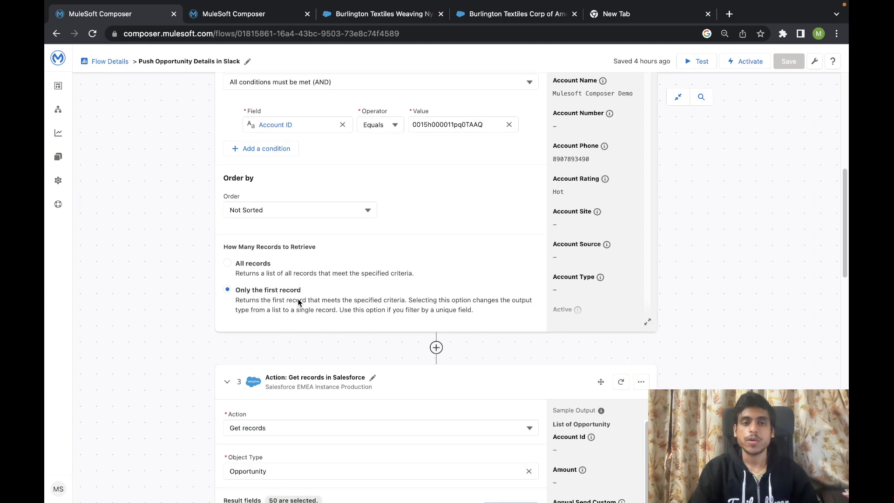
{"action": "scroll", "coordinate": [298, 301], "scroll_direction": "up", "scroll_amount": 3}
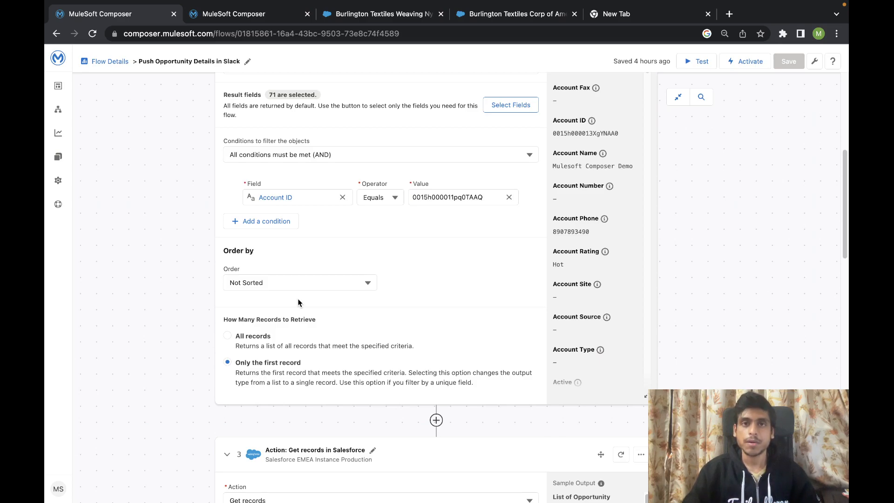
{"action": "scroll", "coordinate": [298, 300], "scroll_direction": "down", "scroll_amount": 5}
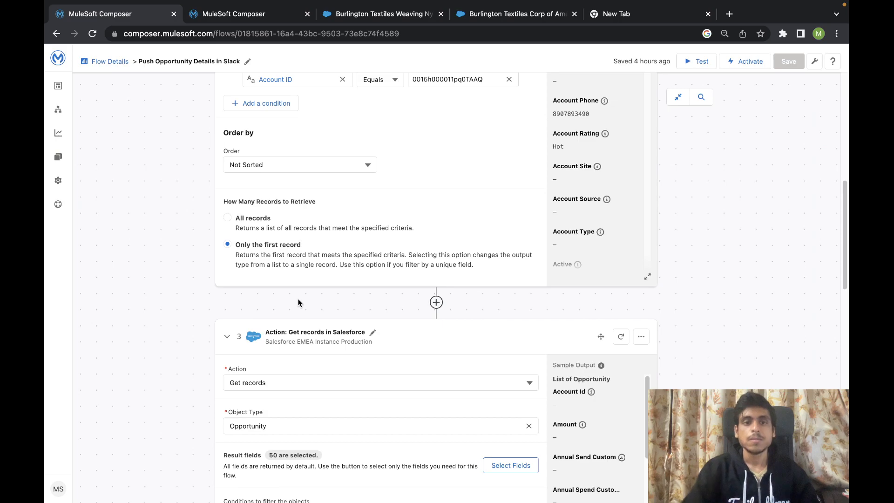
Examine the Opportunity Get records action and compare its Account Id condition with the preceding Account action.
{"action": "scroll", "coordinate": [298, 302], "scroll_direction": "down", "scroll_amount": 9}
{"action": "scroll", "coordinate": [298, 299], "scroll_direction": "up", "scroll_amount": 5}
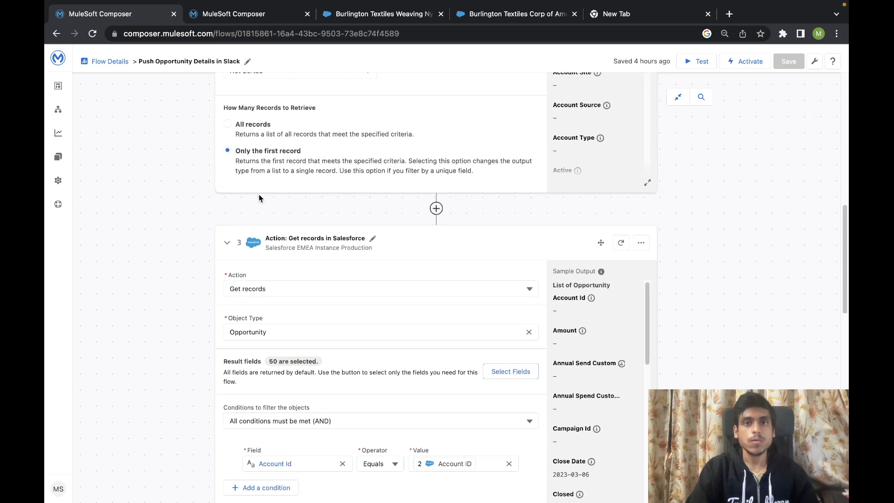
{"action": "scroll", "coordinate": [260, 198], "scroll_direction": "up", "scroll_amount": 4}
{"action": "scroll", "coordinate": [262, 182], "scroll_direction": "up", "scroll_amount": 6}
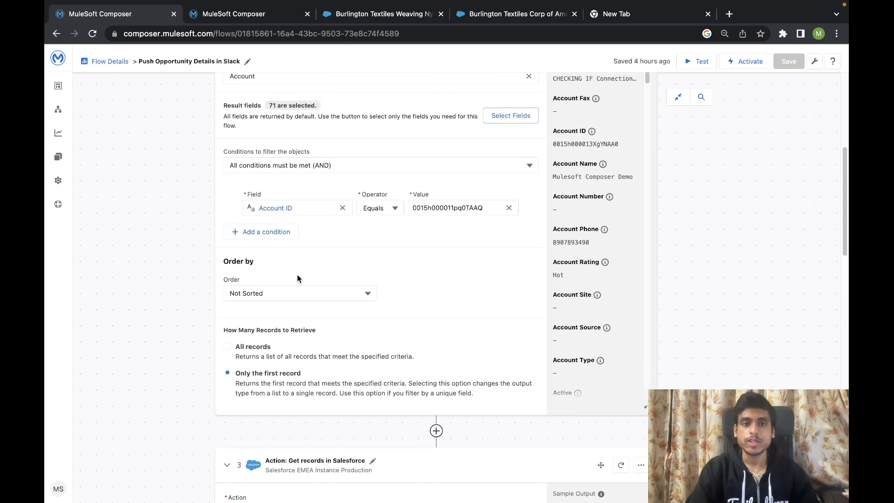
{"action": "scroll", "coordinate": [300, 262], "scroll_direction": "down", "scroll_amount": 14}
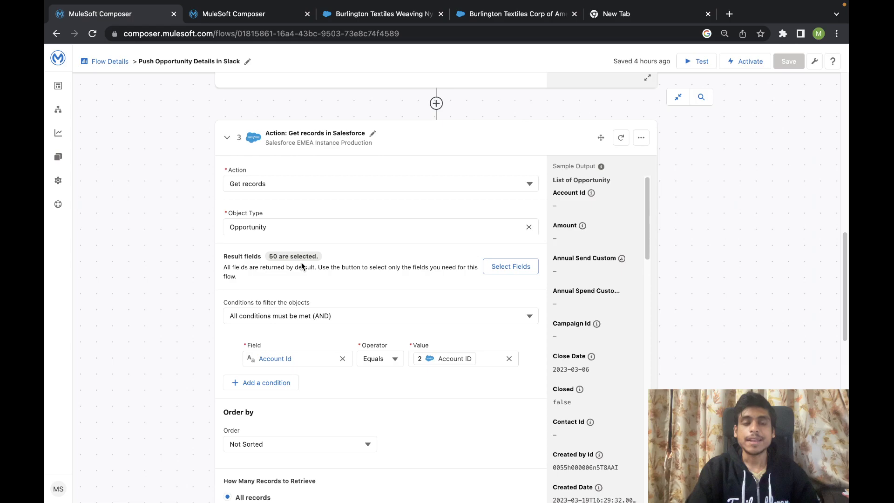
{"action": "scroll", "coordinate": [202, 219], "scroll_direction": "down", "scroll_amount": 1}
{"action": "scroll", "coordinate": [202, 216], "scroll_direction": "down", "scroll_amount": 3}
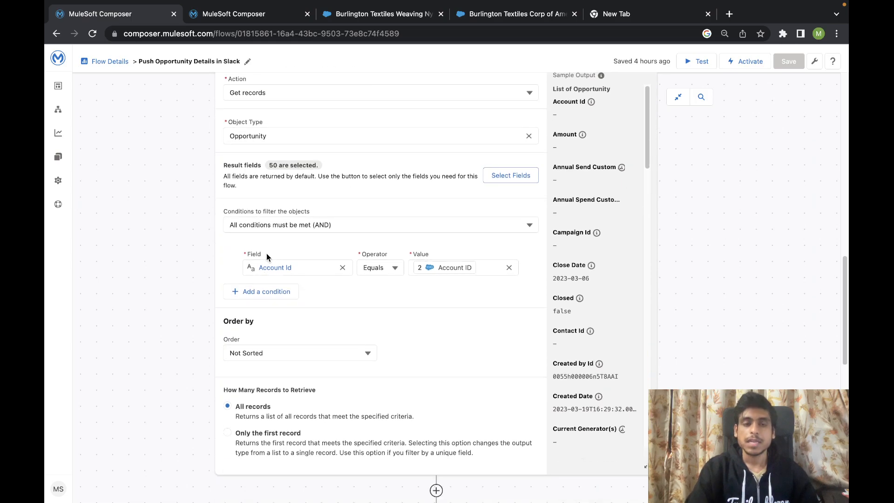
{"action": "scroll", "coordinate": [262, 242], "scroll_direction": "up", "scroll_amount": 1}
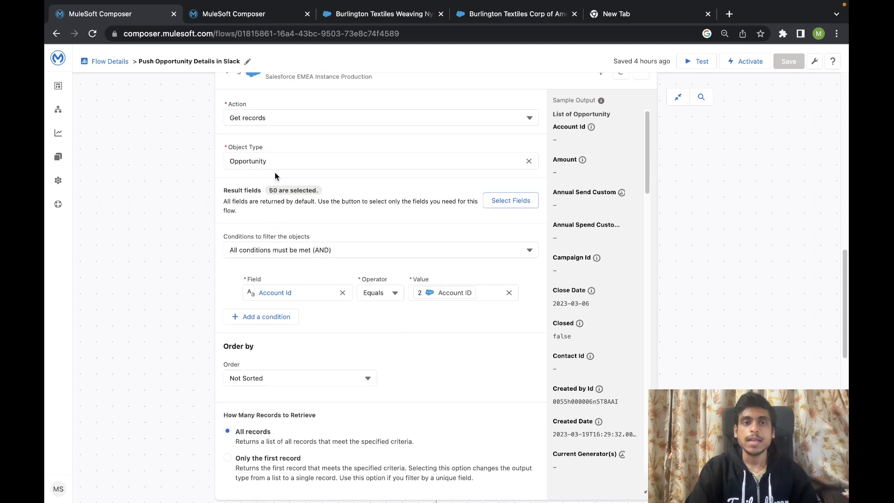
{"action": "scroll", "coordinate": [274, 175], "scroll_direction": "up", "scroll_amount": 1}
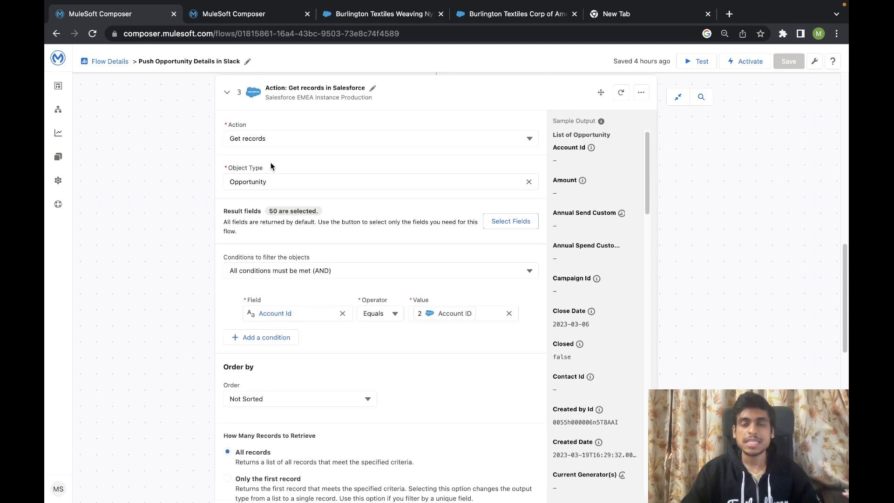
{"action": "scroll", "coordinate": [272, 166], "scroll_direction": "up", "scroll_amount": 10}
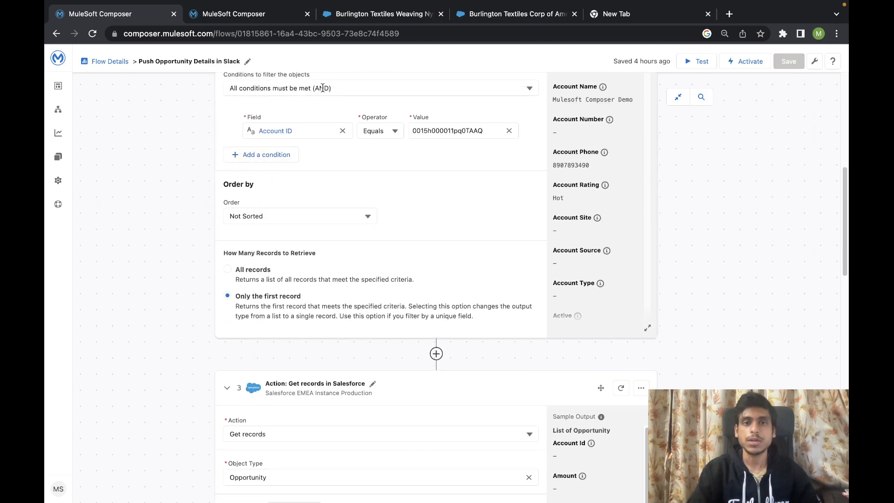
{"action": "scroll", "coordinate": [228, 186], "scroll_direction": "down", "scroll_amount": 11}
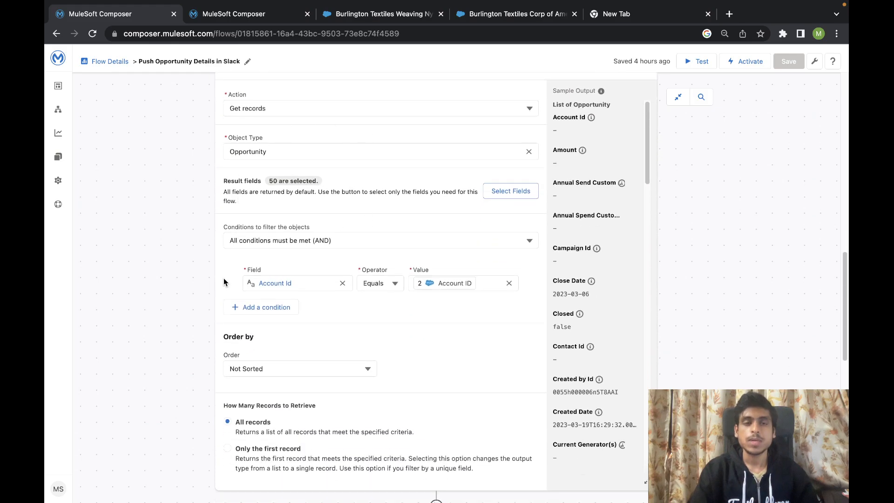
{"action": "scroll", "coordinate": [230, 298], "scroll_direction": "down", "scroll_amount": 11}
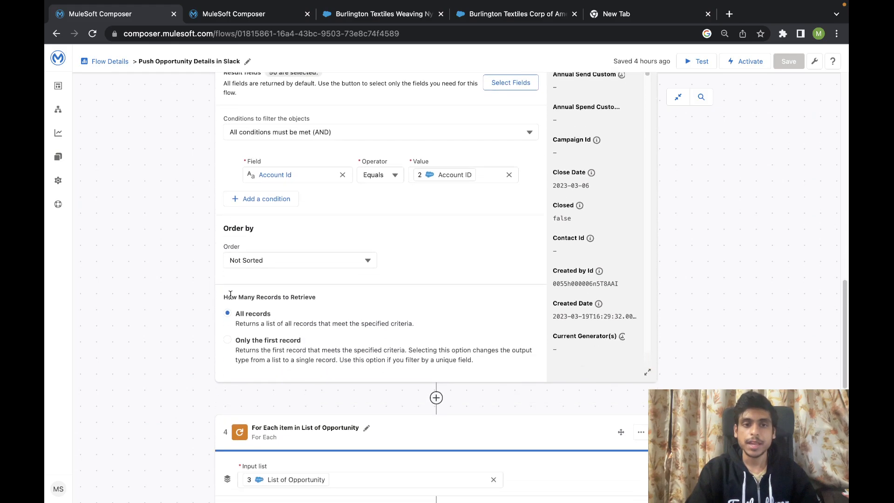
Examine the For Each loop over the opportunity list and its Slack message action's channel, message text and bot name.
{"action": "scroll", "coordinate": [269, 248], "scroll_direction": "down", "scroll_amount": 3}
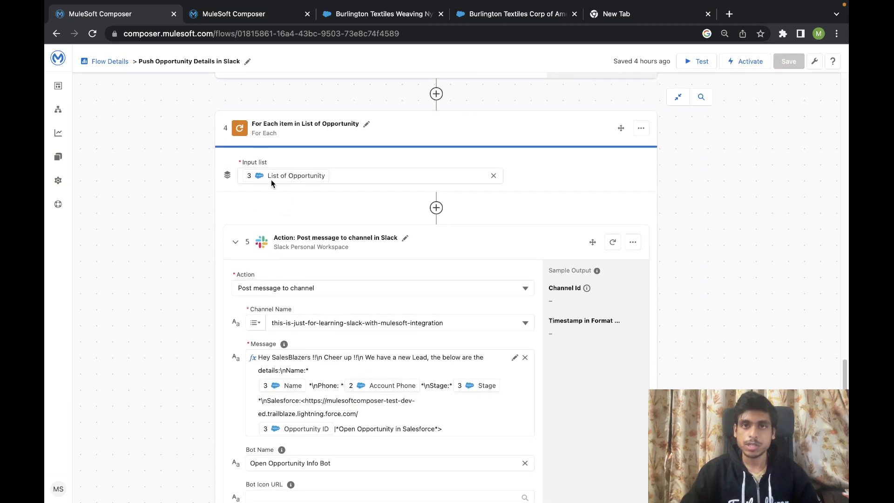
{"action": "scroll", "coordinate": [292, 142], "scroll_direction": "down", "scroll_amount": 4}
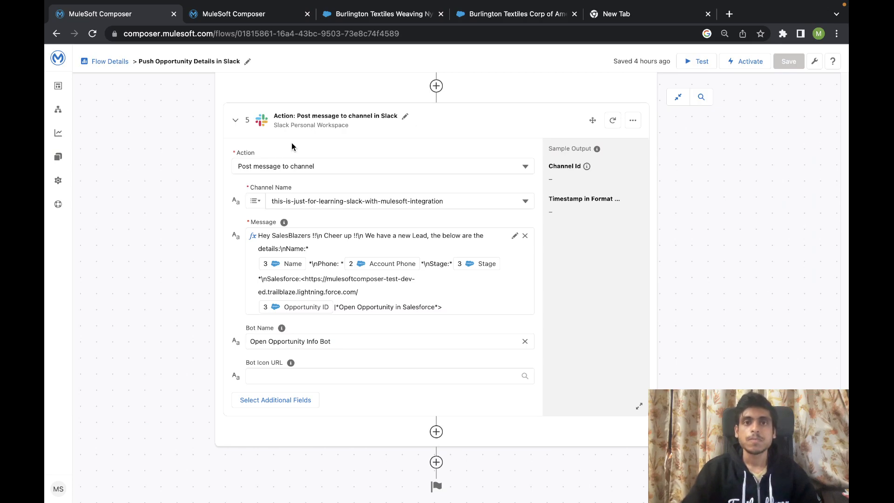
{"action": "scroll", "coordinate": [291, 142], "scroll_direction": "up", "scroll_amount": 5}
{"action": "scroll", "coordinate": [290, 151], "scroll_direction": "down", "scroll_amount": 1}
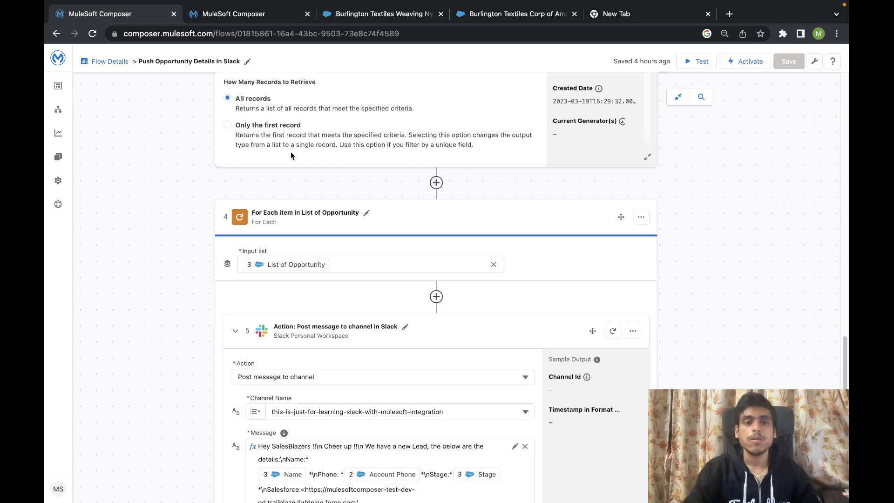
{"action": "scroll", "coordinate": [291, 152], "scroll_direction": "down", "scroll_amount": 2}
{"action": "scroll", "coordinate": [265, 210], "scroll_direction": "down", "scroll_amount": 1}
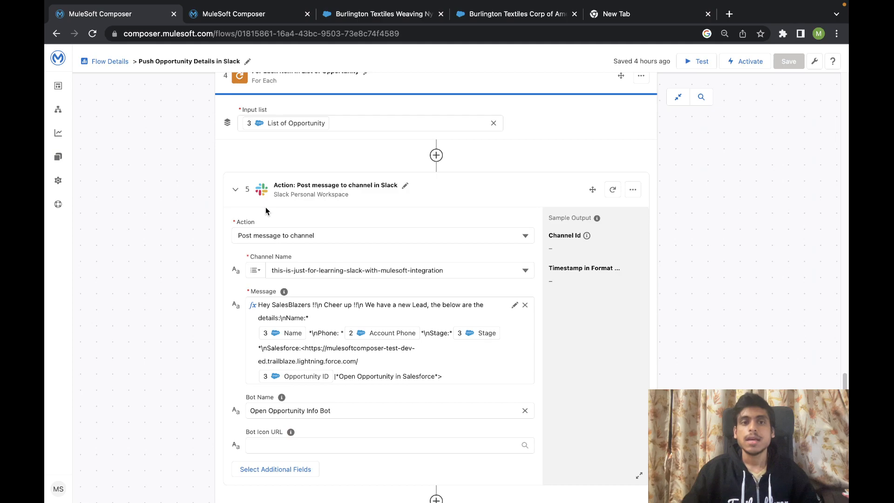
{"action": "scroll", "coordinate": [265, 210], "scroll_direction": "down", "scroll_amount": 1}
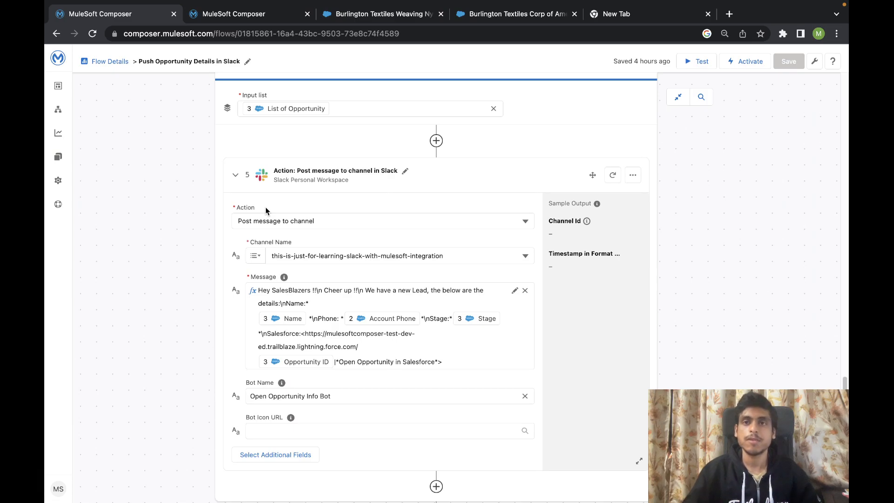
Test the Push Opportunity Details in Slack flow and review the test output of each step through the Slack action.
{"action": "scroll", "coordinate": [642, 103], "scroll_direction": "up", "scroll_amount": 2}
{"action": "left_click", "coordinate": [697, 61]}
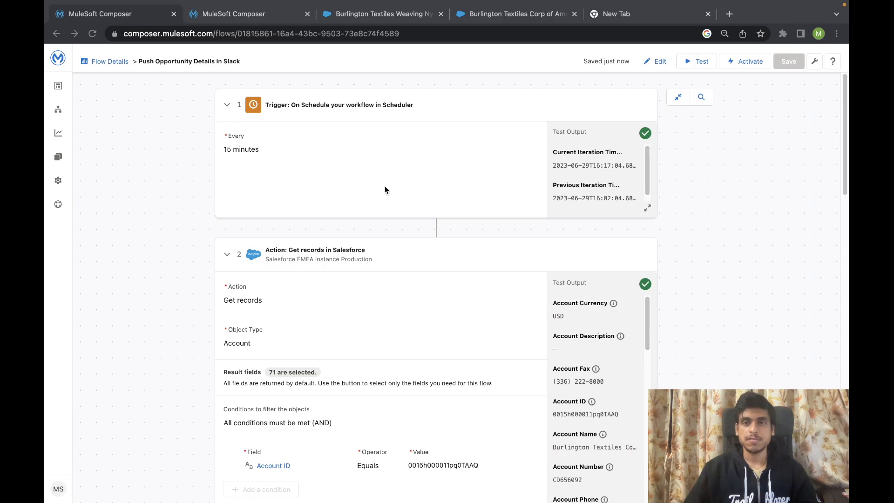
{"action": "scroll", "coordinate": [385, 189], "scroll_direction": "down", "scroll_amount": 3}
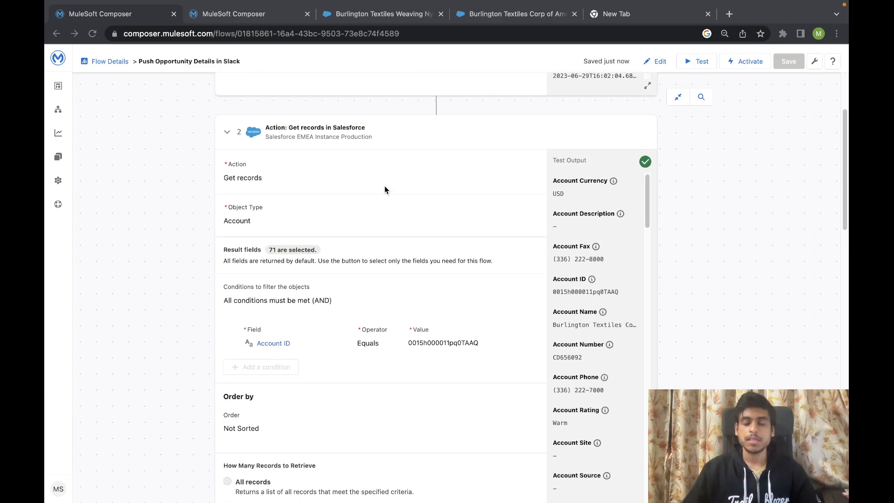
{"action": "scroll", "coordinate": [385, 189], "scroll_direction": "down", "scroll_amount": 12}
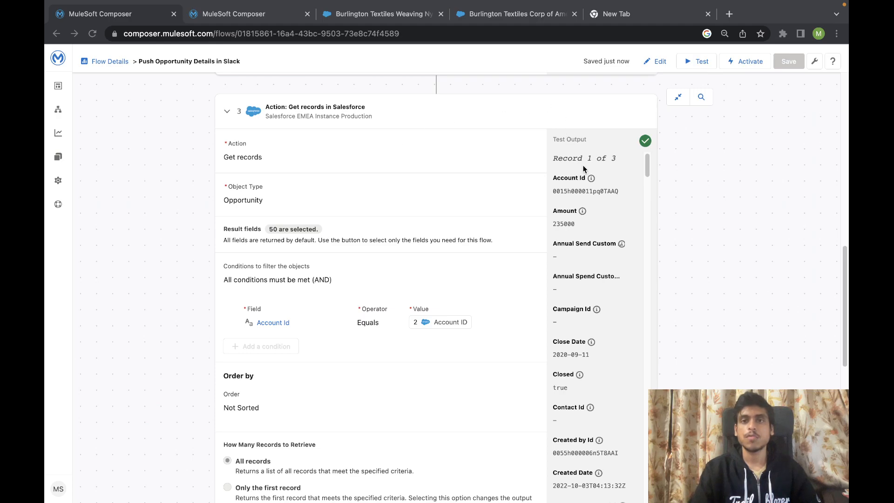
{"action": "scroll", "coordinate": [587, 186], "scroll_direction": "down", "scroll_amount": 3}
{"action": "scroll", "coordinate": [396, 333], "scroll_direction": "down", "scroll_amount": 1}
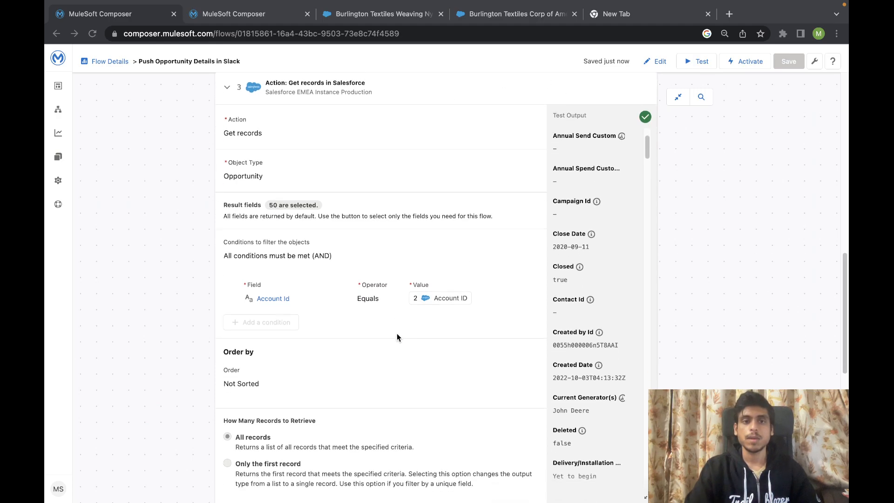
{"action": "scroll", "coordinate": [397, 333], "scroll_direction": "down", "scroll_amount": 9}
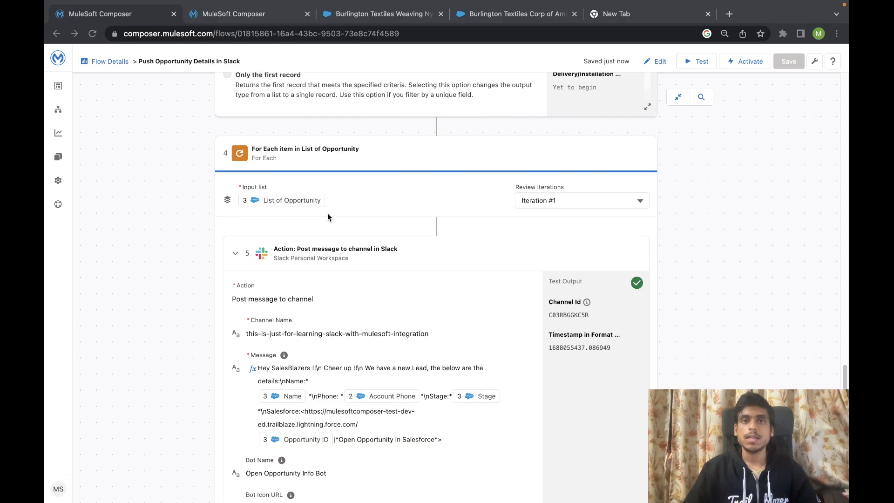
{"action": "scroll", "coordinate": [328, 214], "scroll_direction": "down", "scroll_amount": 1}
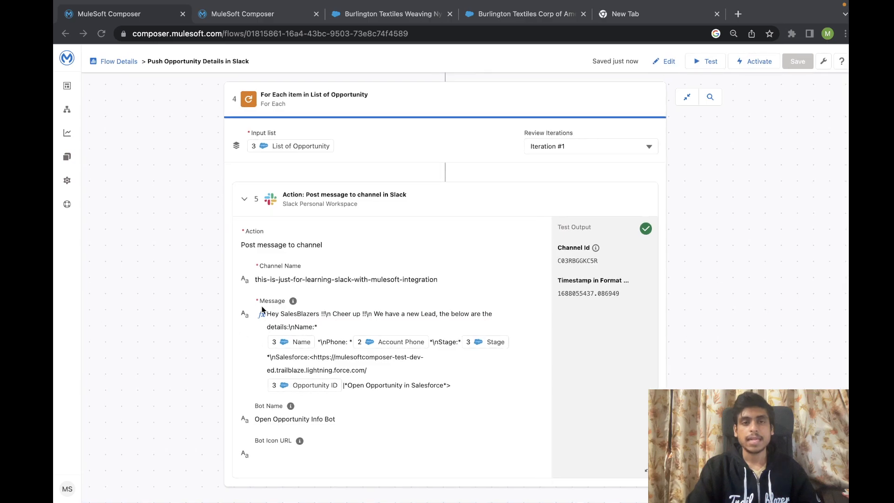
Switch to Slack to check the Open Opportunity Info Bot messages in the integration channel, and return to MuleSoft Composer.
{"action": "key", "text": "ctrl+Left"}
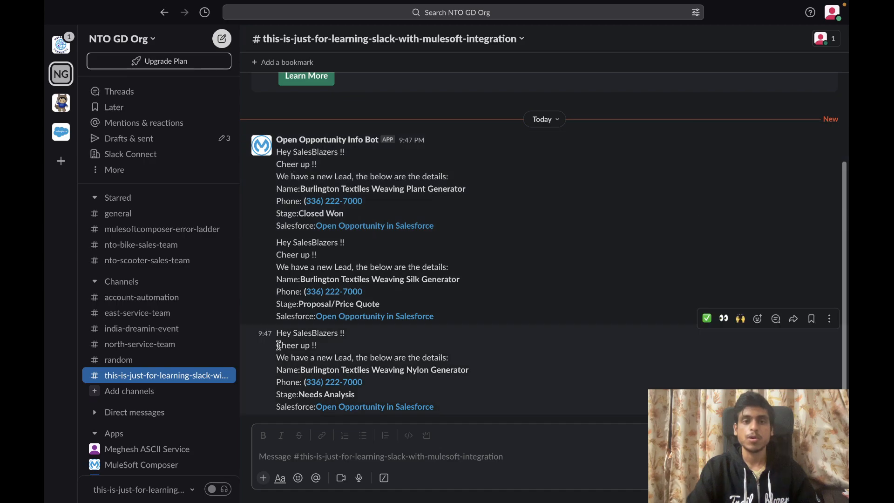
{"action": "key", "text": "ctrl+Right"}
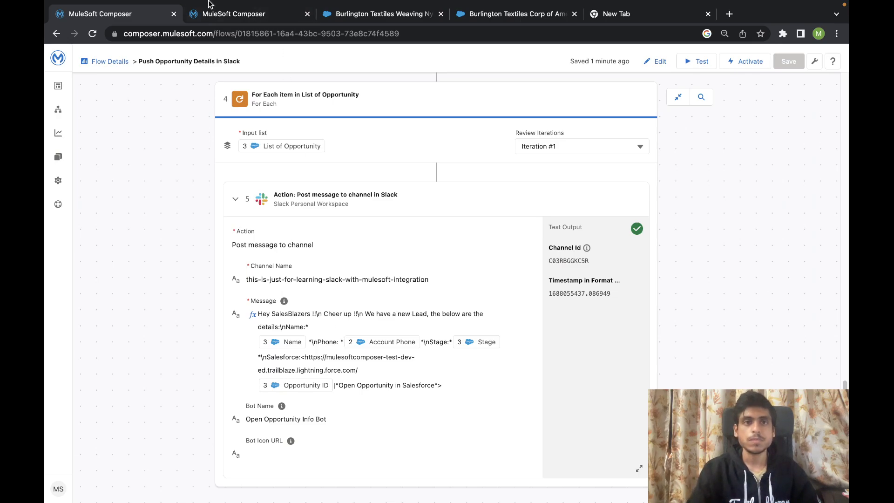
Switch to the Push Opportunity Details in Slack using Variables flow and examine the Account Get records action's filter condition and record retrieval setting.
{"action": "left_click", "coordinate": [216, 45]}
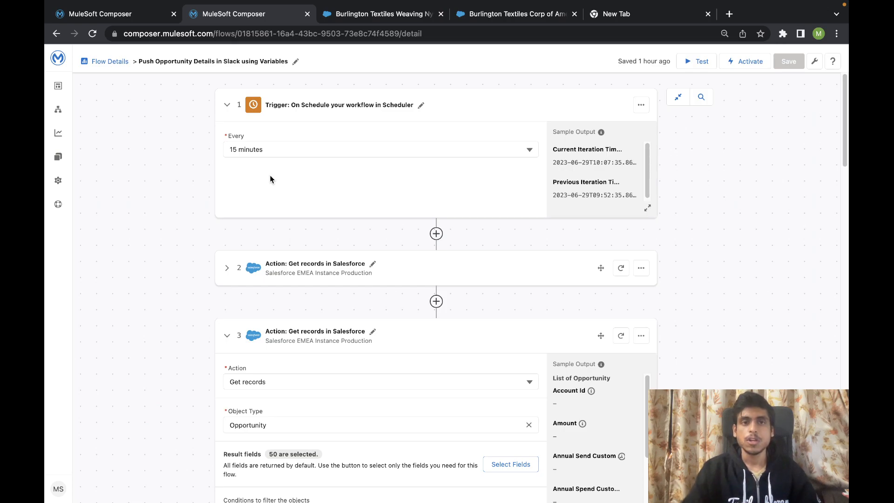
{"action": "scroll", "coordinate": [271, 174], "scroll_direction": "down", "scroll_amount": 1}
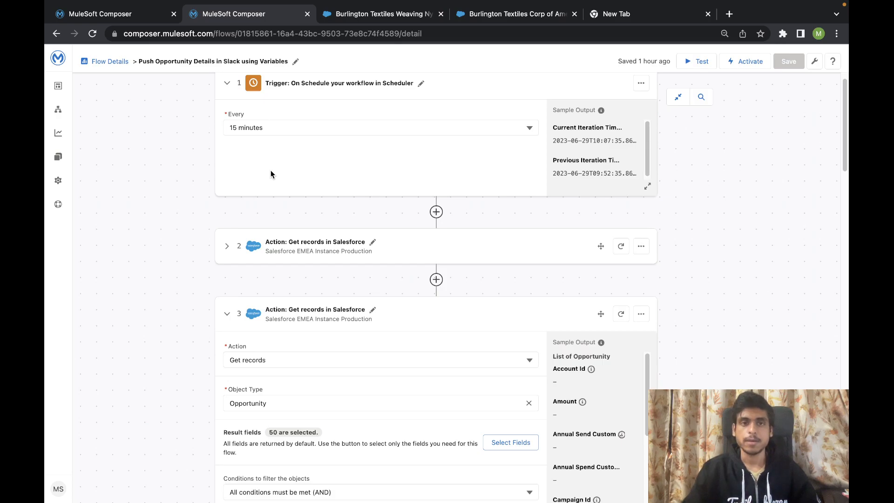
{"action": "left_click", "coordinate": [227, 246]}
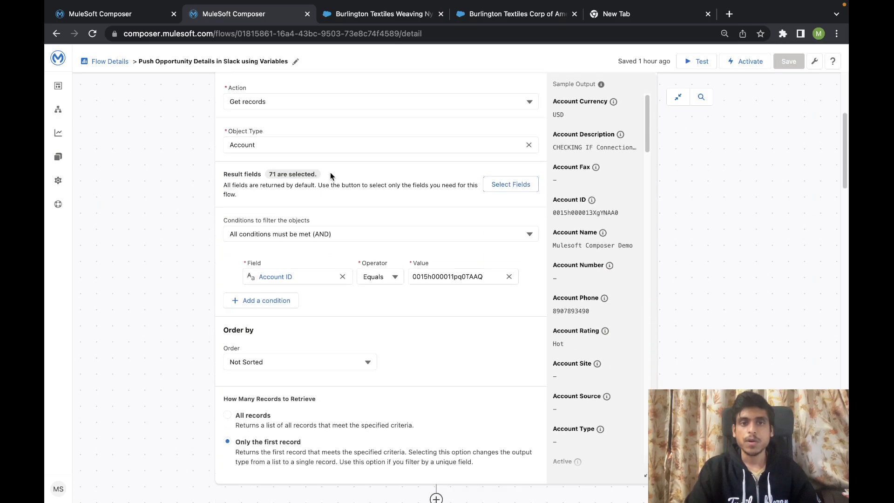
{"action": "scroll", "coordinate": [456, 208], "scroll_direction": "down", "scroll_amount": 5}
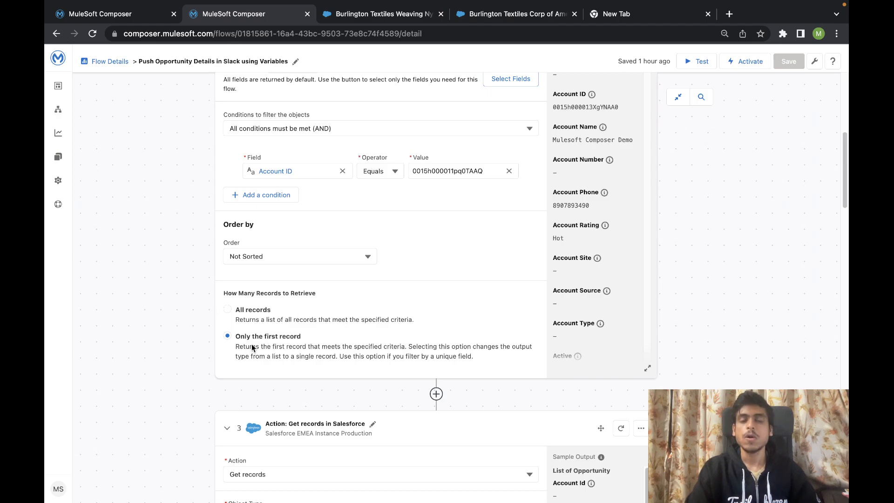
{"action": "scroll", "coordinate": [268, 344], "scroll_direction": "down", "scroll_amount": 5}
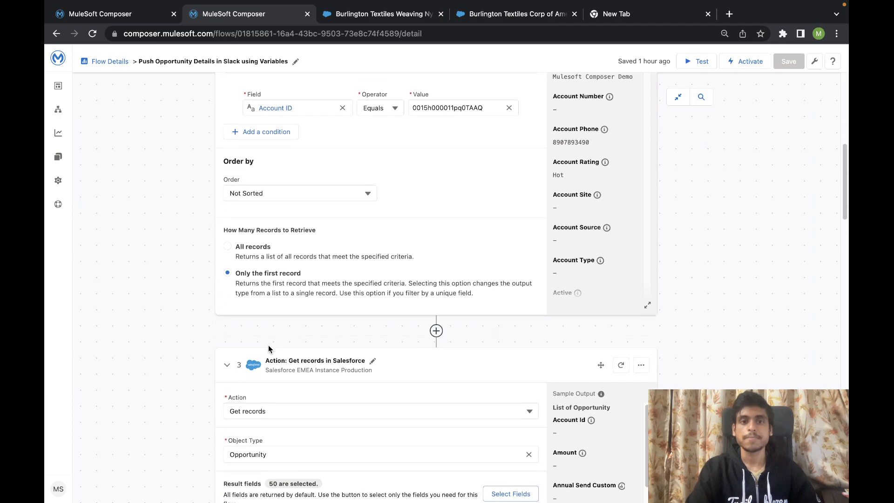
{"action": "scroll", "coordinate": [294, 253], "scroll_direction": "up", "scroll_amount": 2}
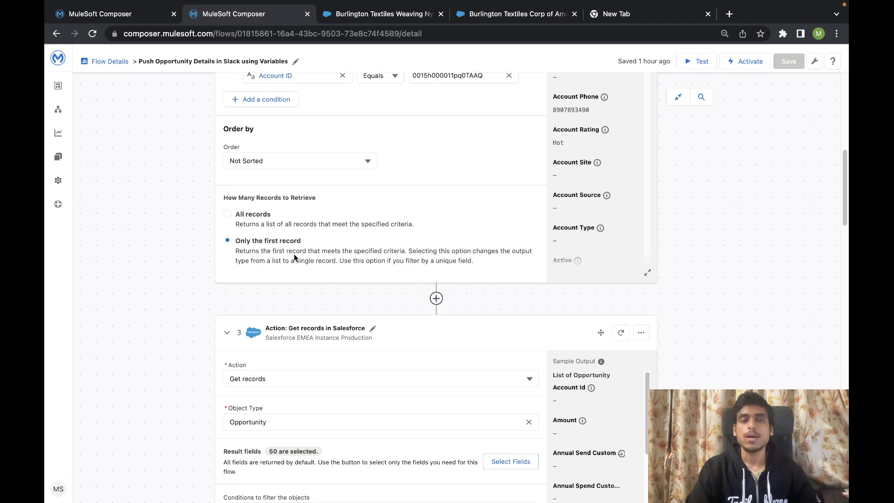
Examine the Opportunity Get records action's object type, Account Id condition and record retrieval setting.
{"action": "scroll", "coordinate": [294, 254], "scroll_direction": "down", "scroll_amount": 6}
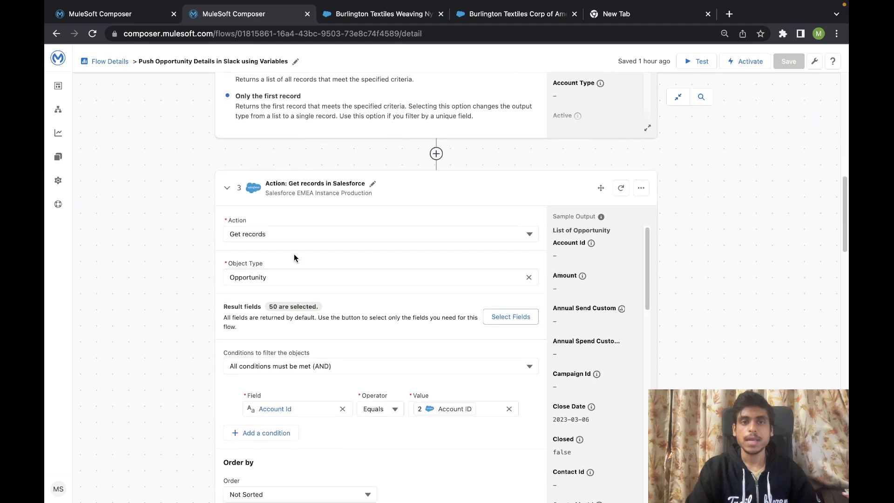
{"action": "scroll", "coordinate": [231, 273], "scroll_direction": "down", "scroll_amount": 8}
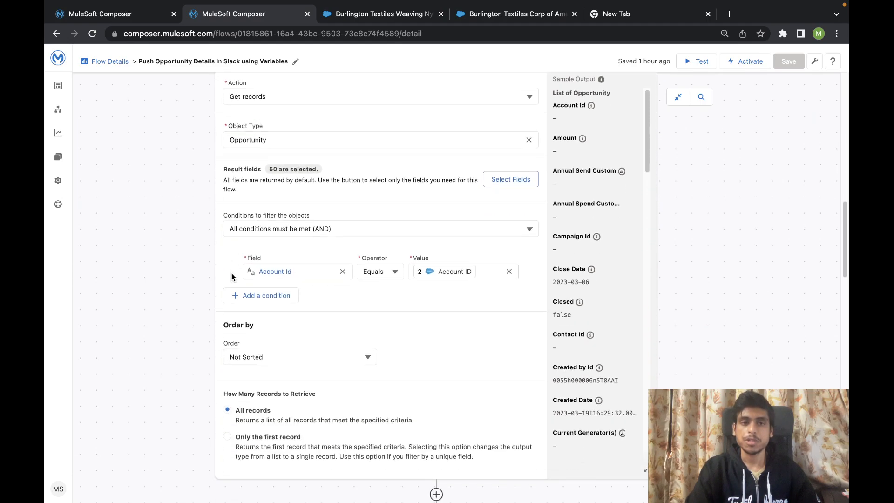
{"action": "scroll", "coordinate": [290, 209], "scroll_direction": "up", "scroll_amount": 6}
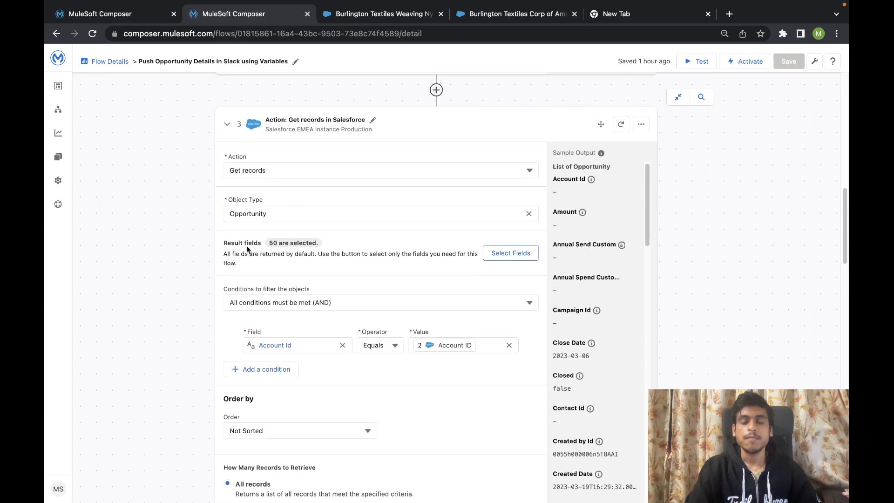
Examine the Create Variable step's variables and its available action options, keeping Create Variable selected.
{"action": "scroll", "coordinate": [246, 245], "scroll_direction": "down", "scroll_amount": 14}
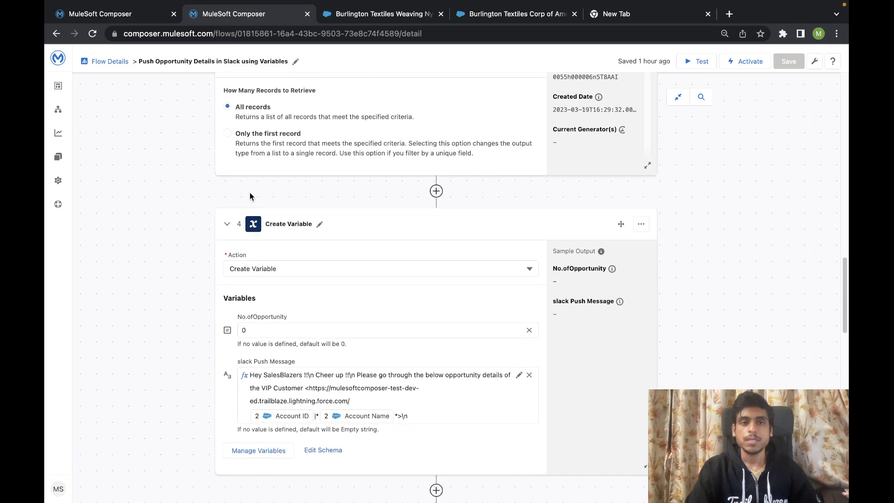
{"action": "scroll", "coordinate": [256, 190], "scroll_direction": "down", "scroll_amount": 2}
{"action": "scroll", "coordinate": [247, 215], "scroll_direction": "down", "scroll_amount": 2}
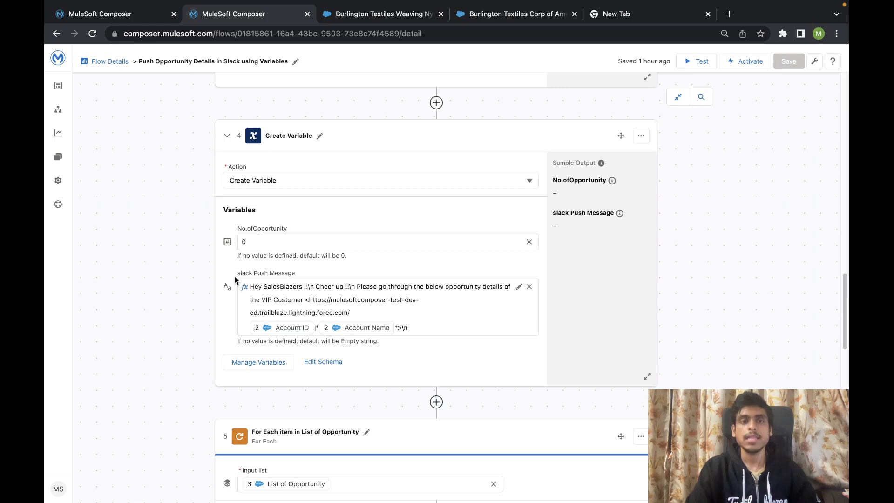
{"action": "left_click", "coordinate": [255, 180]}
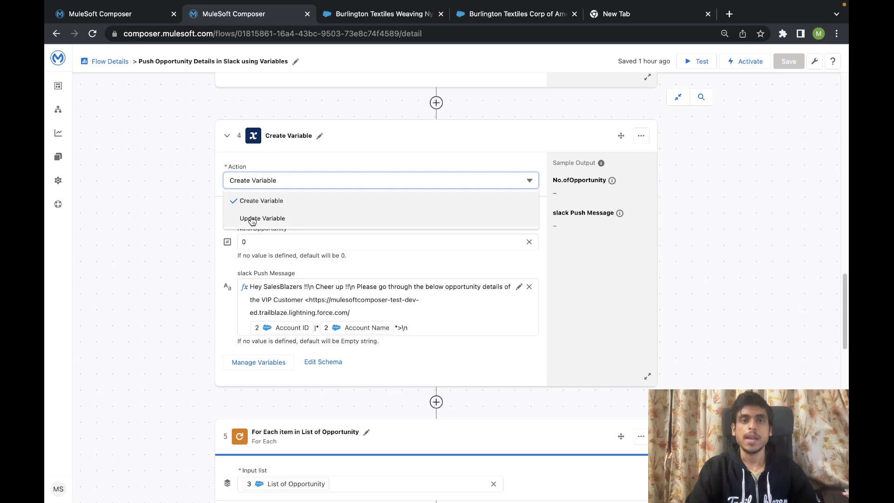
{"action": "left_click", "coordinate": [174, 224]}
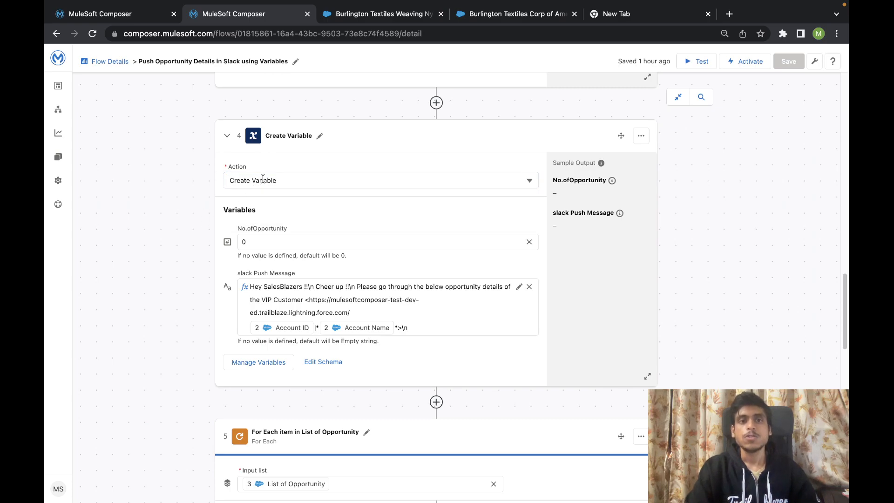
Open the variable management for the Create Variable step and add four blank variables.
{"action": "left_click", "coordinate": [250, 365]}
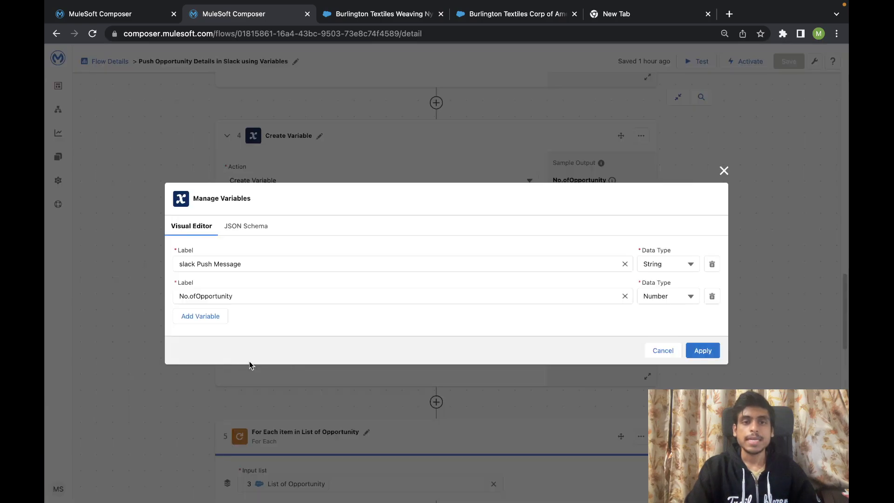
{"action": "left_click", "coordinate": [218, 320]}
{"action": "left_click", "coordinate": [217, 334]}
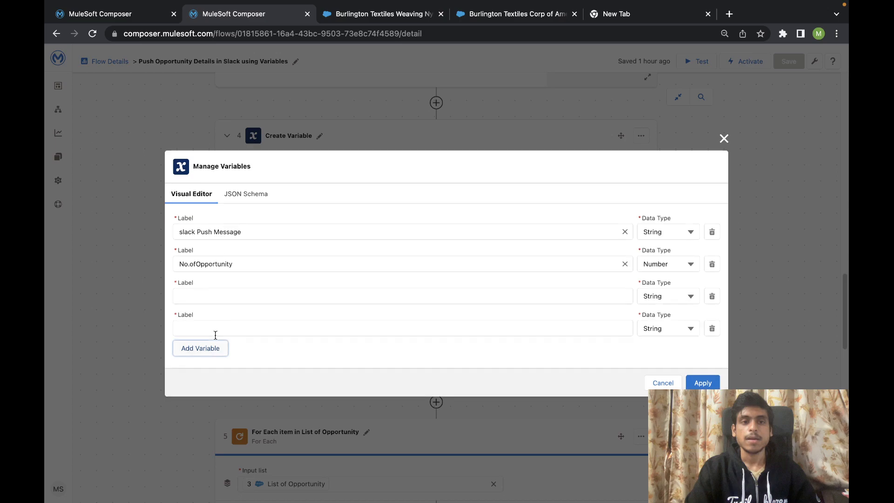
{"action": "left_click", "coordinate": [223, 349]}
{"action": "left_click", "coordinate": [210, 367]}
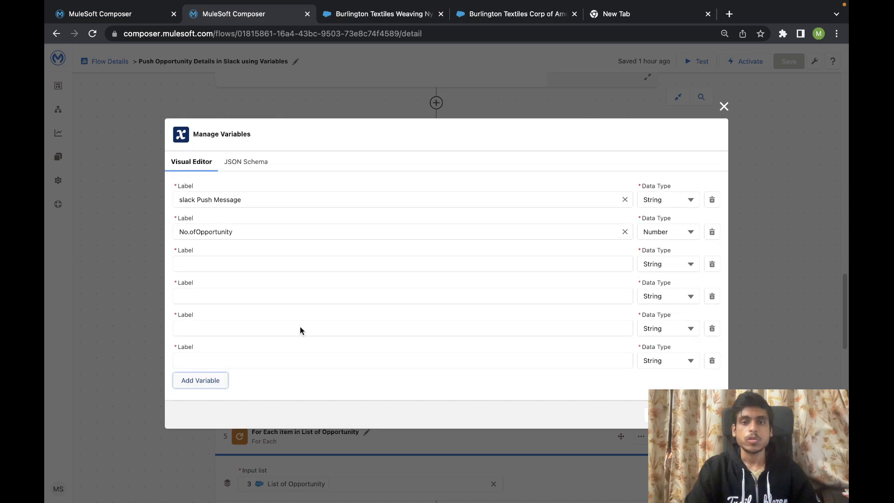
Check the data type choice of the first blank variable and delete all four blank variables.
{"action": "left_click", "coordinate": [648, 268]}
{"action": "left_click", "coordinate": [604, 380]}
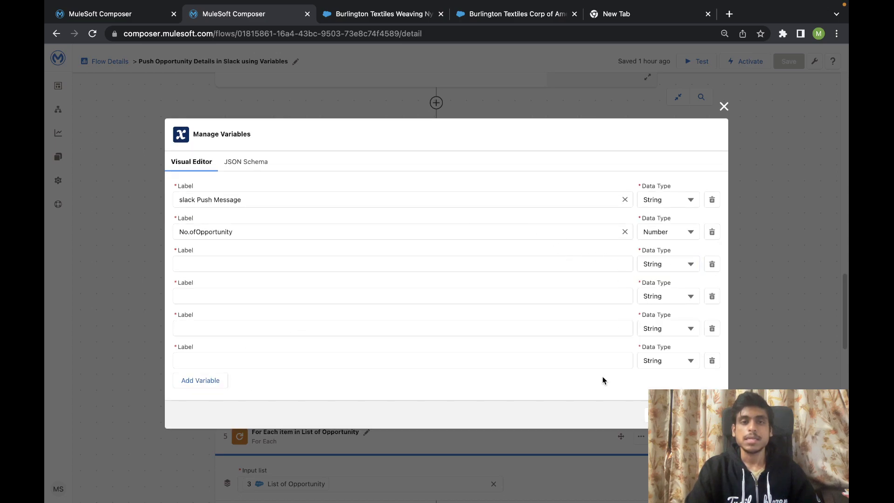
{"action": "left_click", "coordinate": [712, 265]}
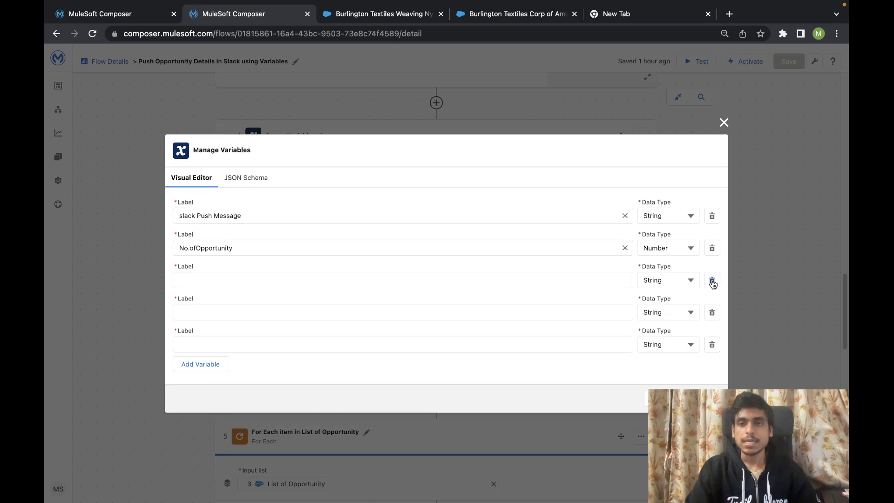
{"action": "left_click", "coordinate": [711, 284]}
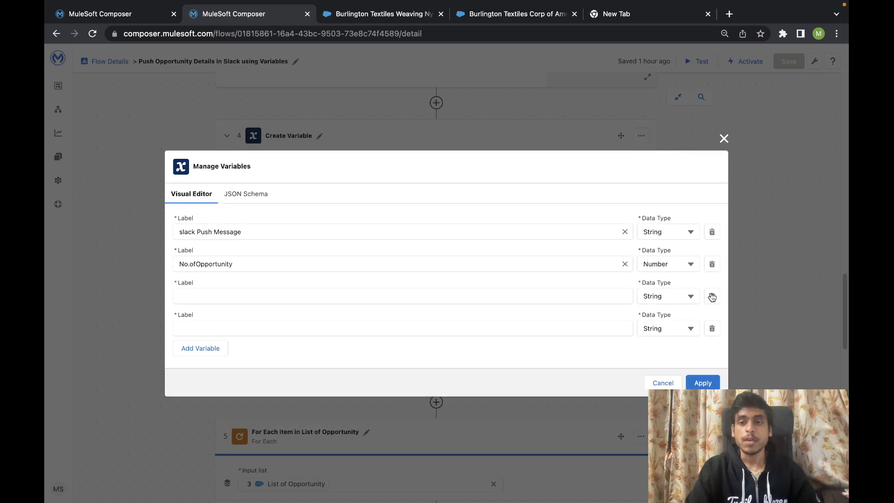
{"action": "left_click", "coordinate": [712, 297]}
{"action": "left_click", "coordinate": [713, 311]}
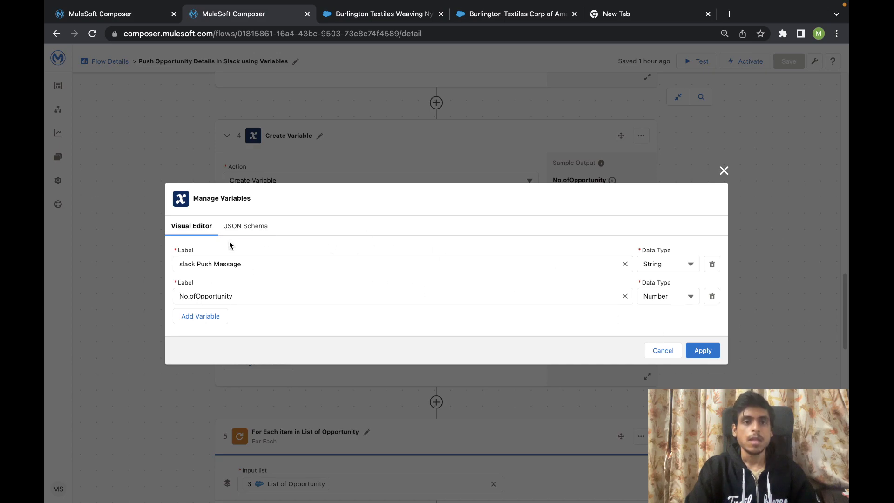
Compare the JSON schema of the slack Push Message and No.ofOpportunity variables with their visual editor entries.
{"action": "left_click", "coordinate": [245, 226]}
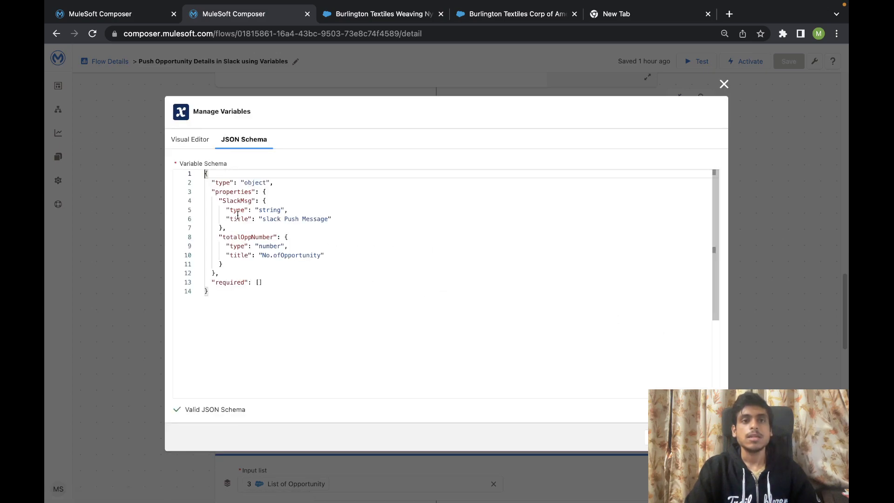
{"action": "left_click", "coordinate": [199, 142]}
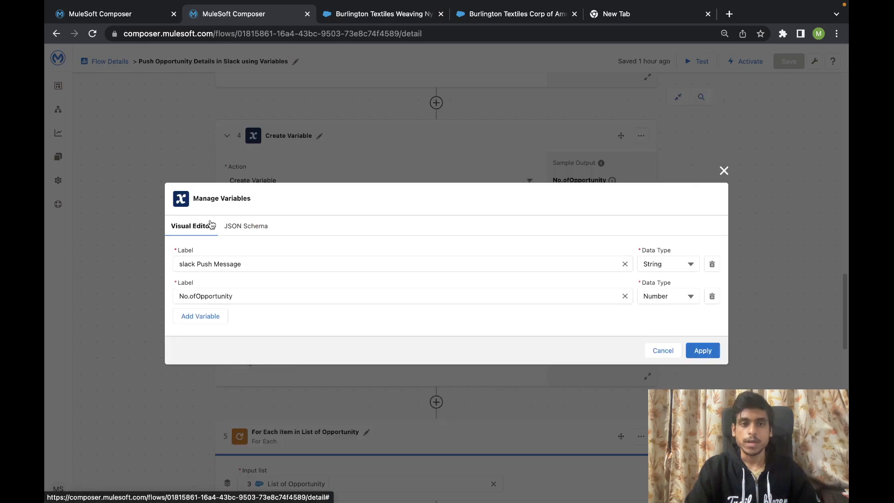
{"action": "left_click", "coordinate": [236, 231]}
{"action": "left_click", "coordinate": [191, 142]}
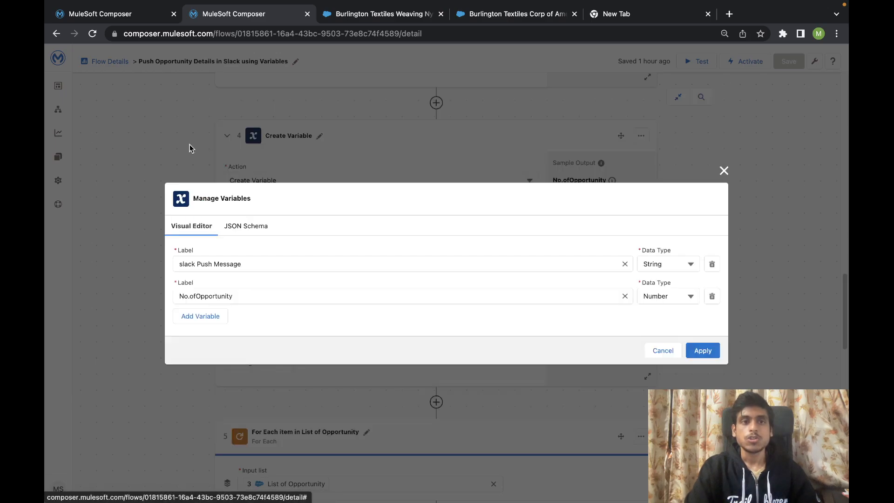
Add a String variable labelled Demo to the managed variables.
{"action": "left_click", "coordinate": [196, 315]}
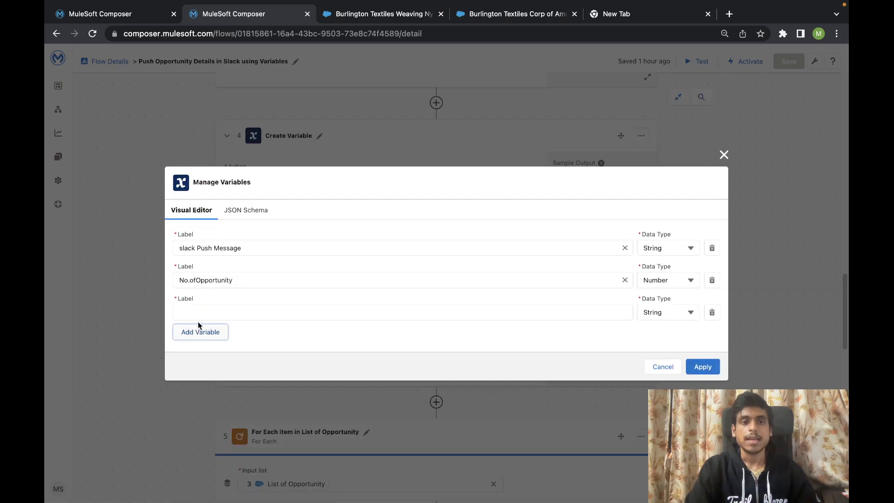
{"action": "left_click", "coordinate": [213, 312]}
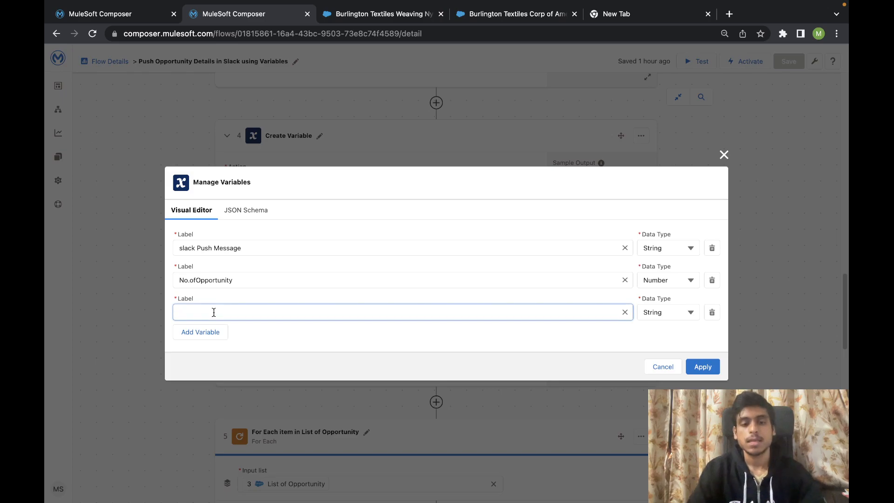
{"action": "type", "text": "Demo"}
{"action": "left_click", "coordinate": [345, 353]}
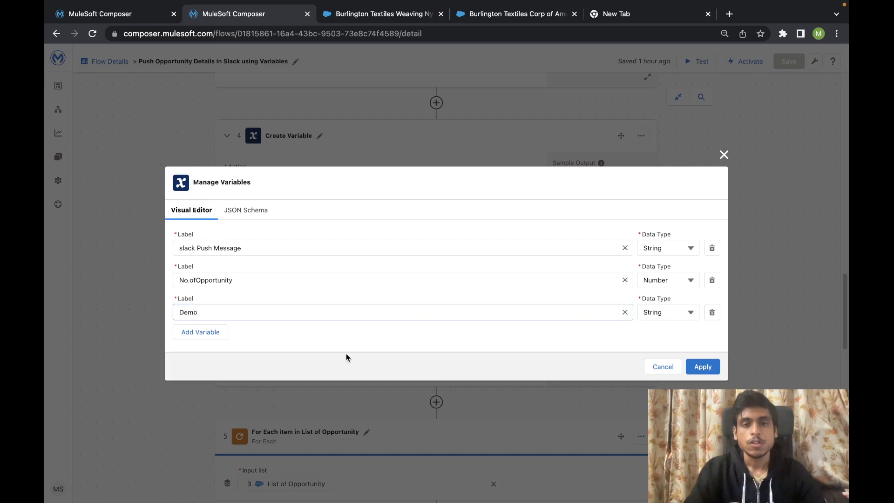
Replace the Demo variable's generated key in the JSON schema with DEMO and apply the variable changes.
{"action": "left_click", "coordinate": [264, 211]}
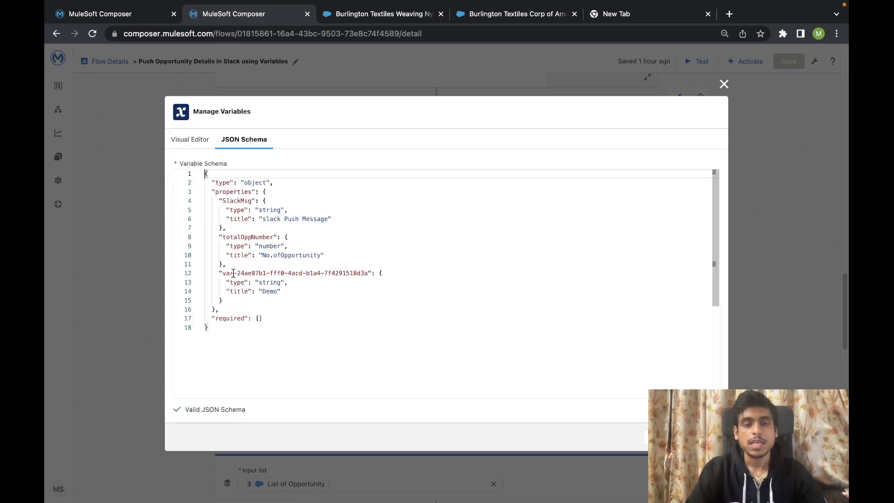
{"action": "left_click_drag", "start_coordinate": [232, 273], "coordinate": [339, 268]}
{"action": "double_click", "coordinate": [351, 273]}
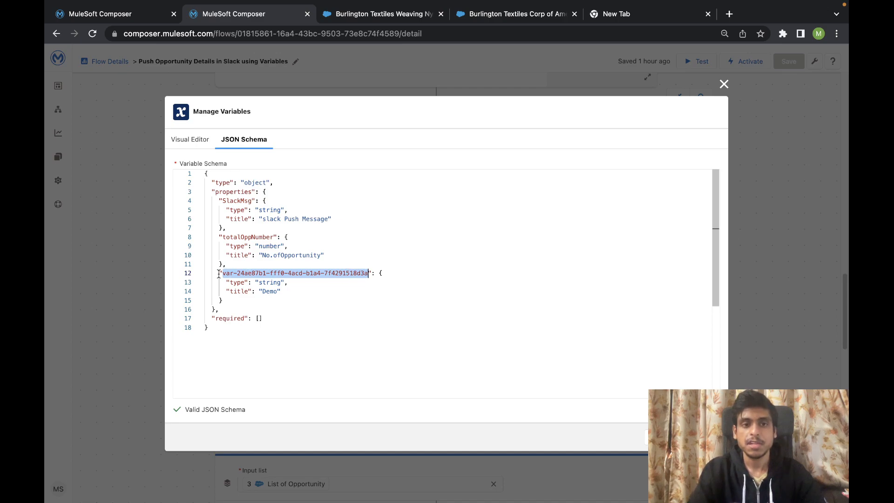
{"action": "key", "text": "BackSpace"}
{"action": "type", "text": "DEMO"}
{"action": "left_click", "coordinate": [285, 302]}
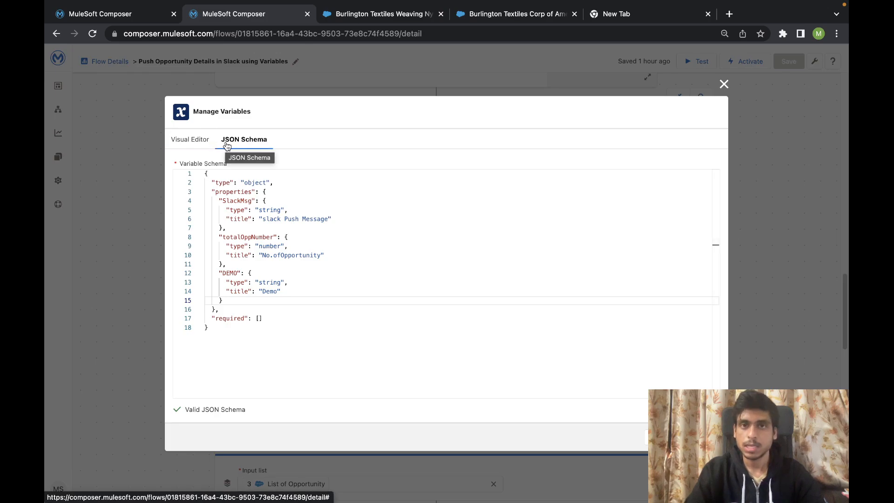
{"action": "left_click", "coordinate": [186, 140]}
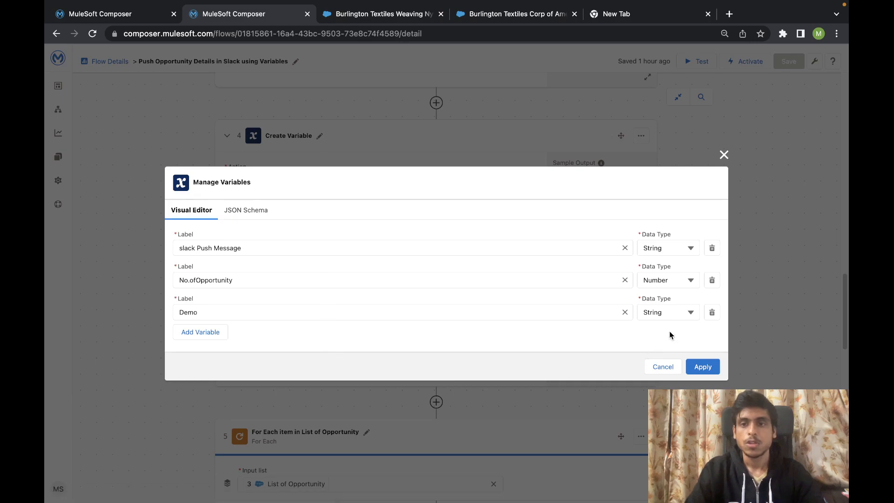
{"action": "left_click", "coordinate": [704, 367]}
Delete the Demo variable from the Create Variable step and apply the change.
{"action": "scroll", "coordinate": [407, 345], "scroll_direction": "down", "scroll_amount": 1}
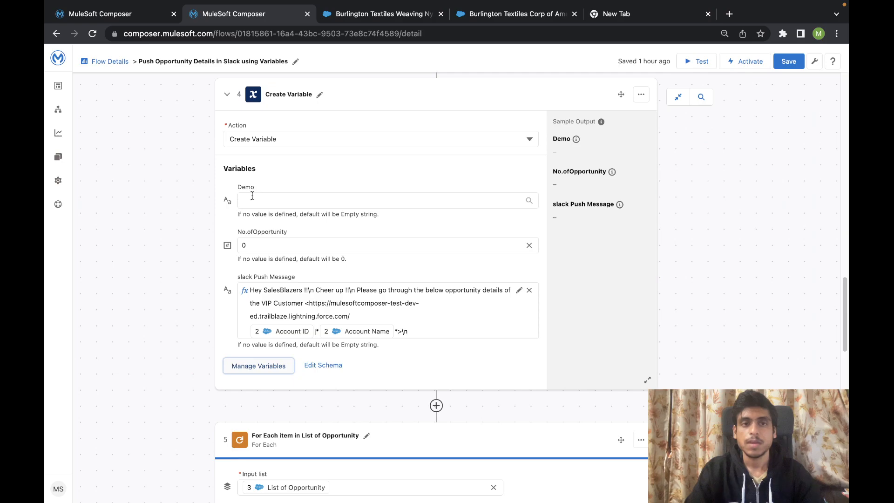
{"action": "left_click", "coordinate": [278, 376]}
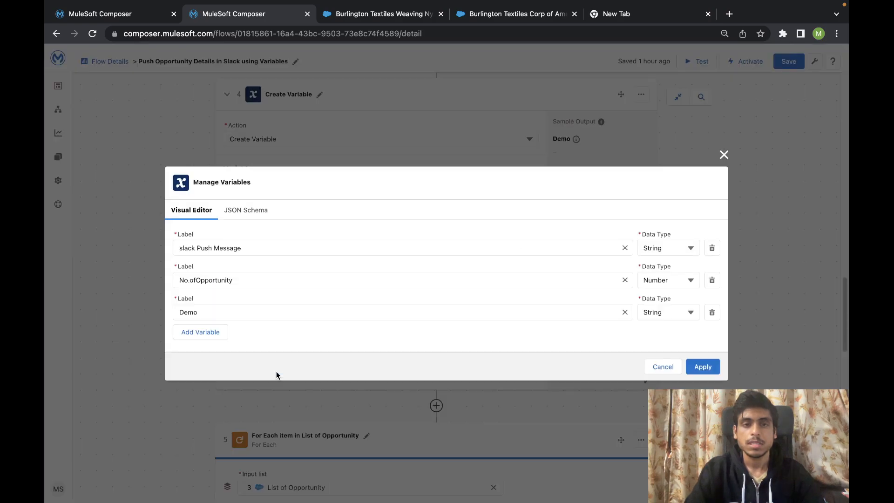
{"action": "left_click", "coordinate": [711, 312]}
{"action": "left_click", "coordinate": [703, 350]}
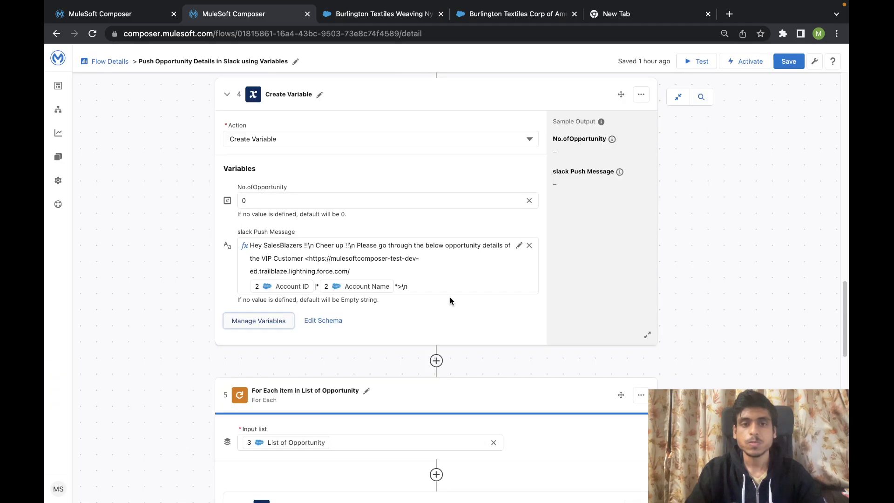
Examine the initial values of the No.ofOpportunity and slack Push Message variables in the Create Variable step.
{"action": "scroll", "coordinate": [450, 298], "scroll_direction": "down", "scroll_amount": 1}
{"action": "scroll", "coordinate": [450, 298], "scroll_direction": "up", "scroll_amount": 1}
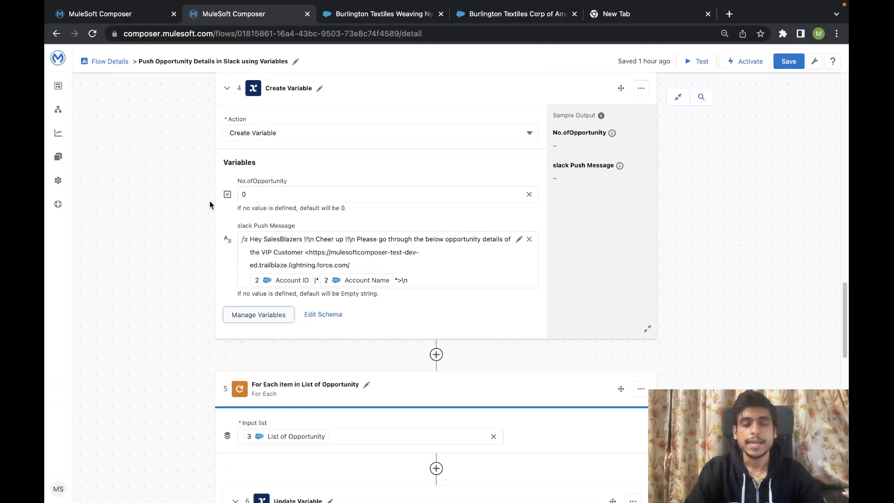
{"action": "scroll", "coordinate": [243, 252], "scroll_direction": "up", "scroll_amount": 1}
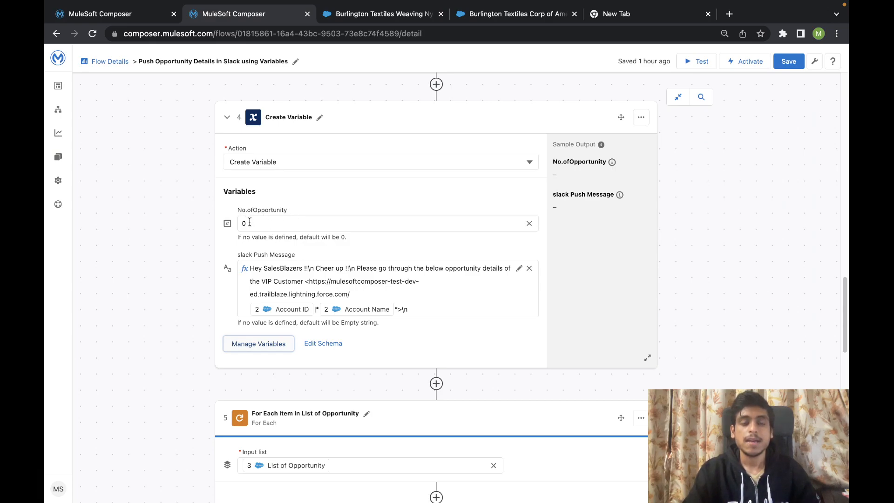
Examine the Create Variable step and the For Each loop that follows it in the flow.
{"action": "scroll", "coordinate": [266, 203], "scroll_direction": "down", "scroll_amount": 3}
{"action": "scroll", "coordinate": [227, 341], "scroll_direction": "down", "scroll_amount": 8}
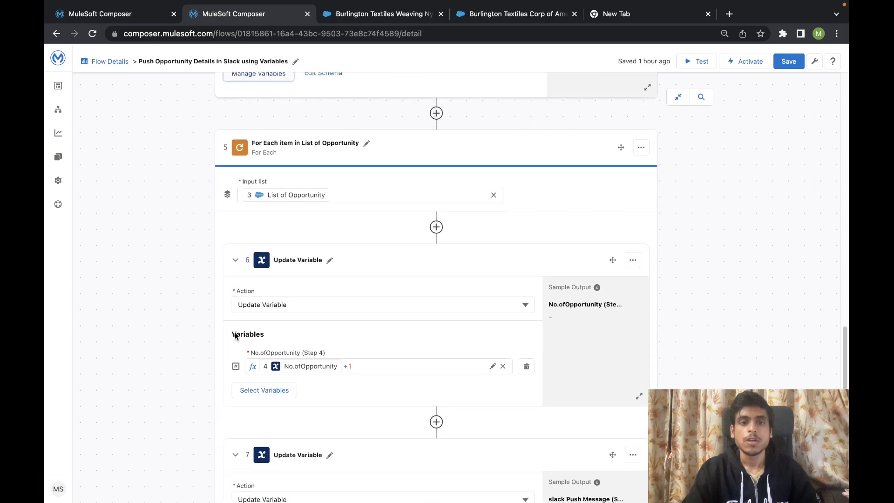
{"action": "scroll", "coordinate": [258, 240], "scroll_direction": "down", "scroll_amount": 1}
{"action": "scroll", "coordinate": [258, 241], "scroll_direction": "up", "scroll_amount": 4}
{"action": "scroll", "coordinate": [258, 241], "scroll_direction": "up", "scroll_amount": 10}
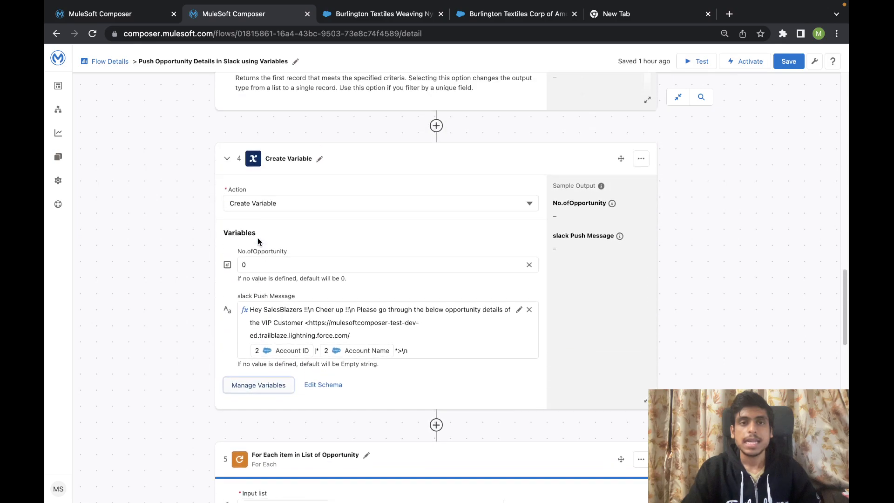
{"action": "scroll", "coordinate": [280, 238], "scroll_direction": "down", "scroll_amount": 4}
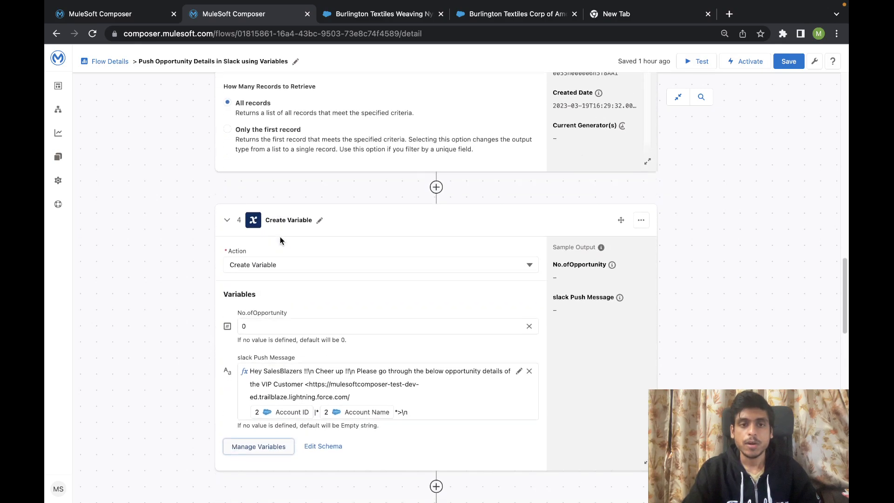
{"action": "scroll", "coordinate": [290, 410], "scroll_direction": "down", "scroll_amount": 2}
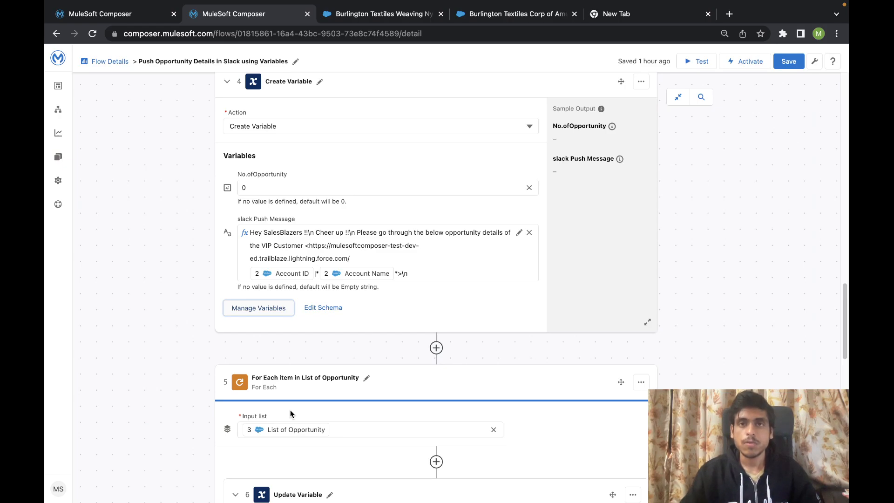
{"action": "scroll", "coordinate": [290, 410], "scroll_direction": "down", "scroll_amount": 7}
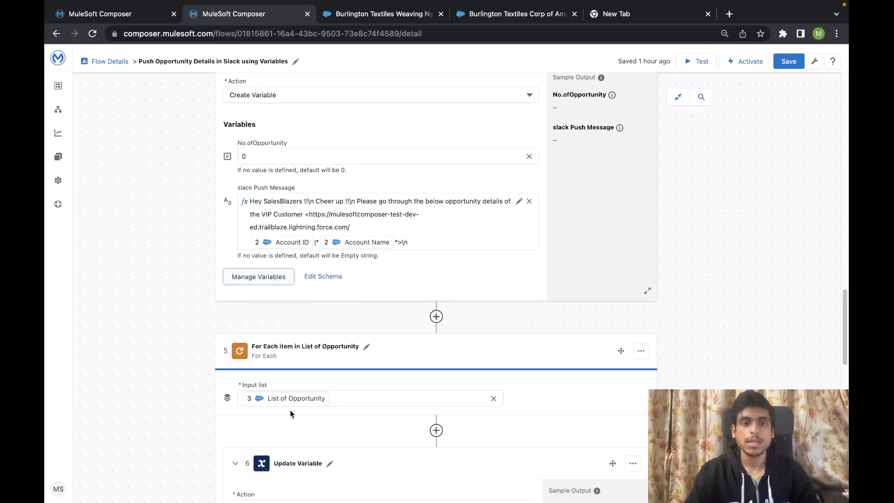
Examine the For Each loop's List of Opportunity input and trace it back to the Opportunity Get records step.
{"action": "scroll", "coordinate": [255, 238], "scroll_direction": "down", "scroll_amount": 2}
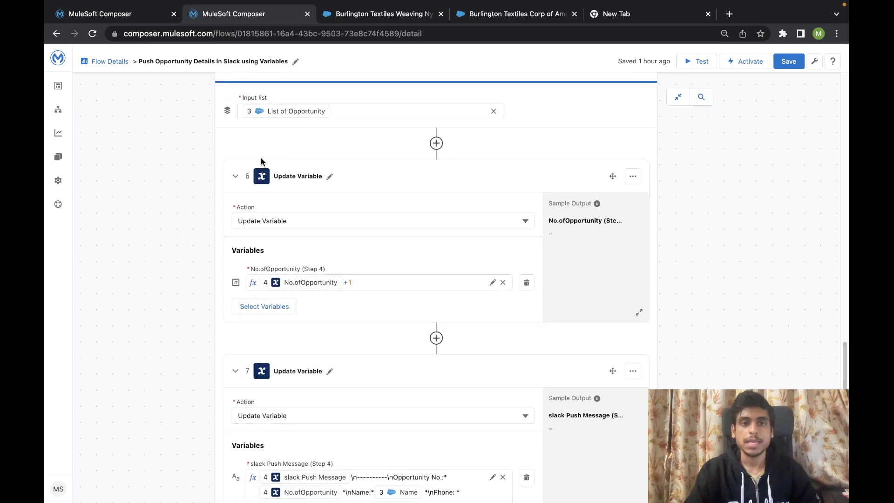
{"action": "scroll", "coordinate": [265, 171], "scroll_direction": "up", "scroll_amount": 1}
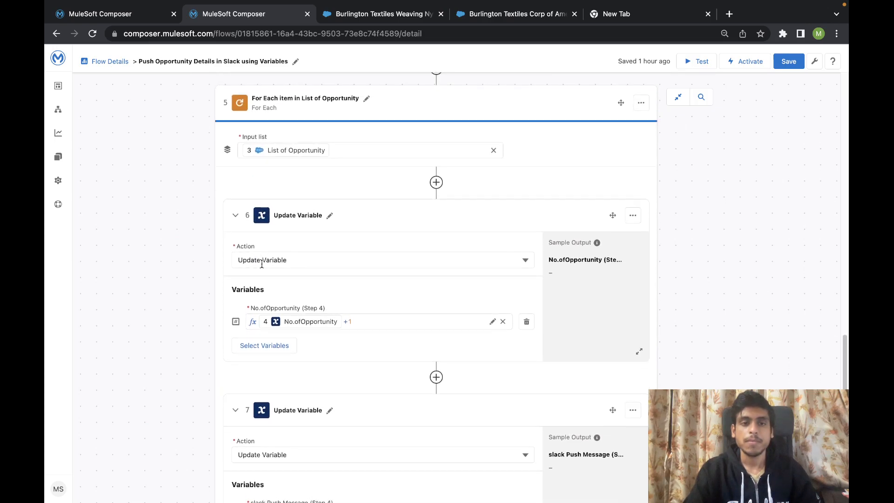
{"action": "scroll", "coordinate": [261, 264], "scroll_direction": "down", "scroll_amount": 2}
{"action": "scroll", "coordinate": [255, 346], "scroll_direction": "down", "scroll_amount": 2}
{"action": "scroll", "coordinate": [292, 108], "scroll_direction": "up", "scroll_amount": 4}
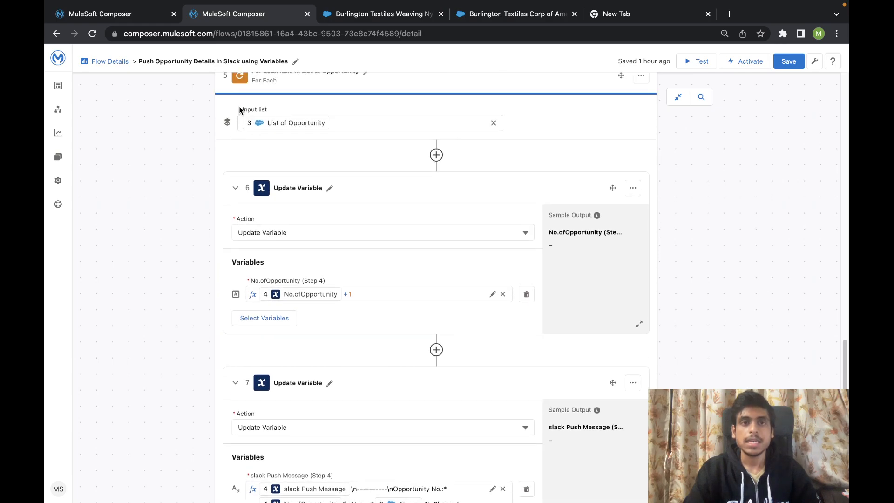
{"action": "scroll", "coordinate": [240, 110], "scroll_direction": "up", "scroll_amount": 1}
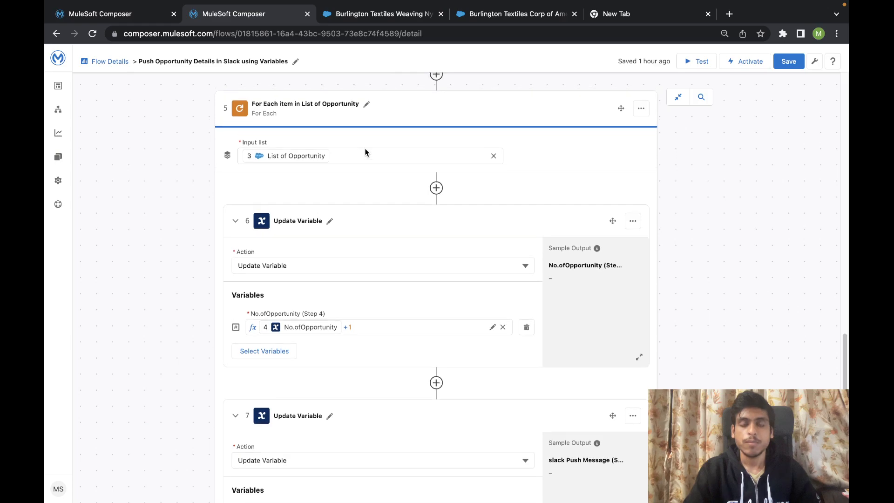
{"action": "scroll", "coordinate": [365, 148], "scroll_direction": "up", "scroll_amount": 12}
{"action": "scroll", "coordinate": [364, 148], "scroll_direction": "up", "scroll_amount": 15}
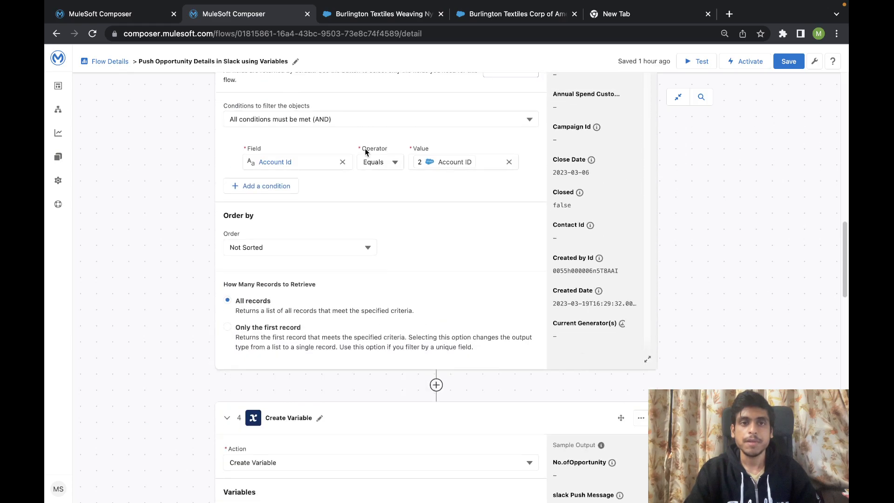
Examine how Update Variable steps 6 and 7 set No.ofOpportunity and slack Push Message inside the loop.
{"action": "scroll", "coordinate": [318, 142], "scroll_direction": "down", "scroll_amount": 20}
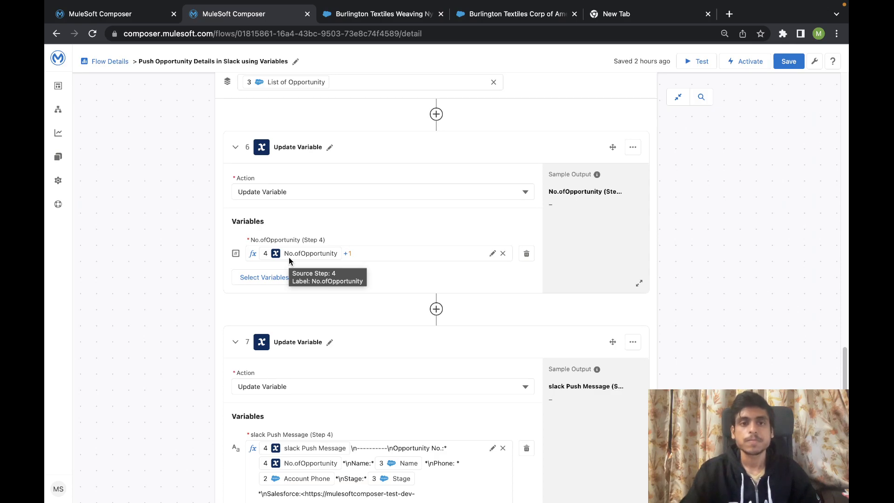
{"action": "scroll", "coordinate": [355, 210], "scroll_direction": "down", "scroll_amount": 3}
{"action": "scroll", "coordinate": [368, 157], "scroll_direction": "up", "scroll_amount": 2}
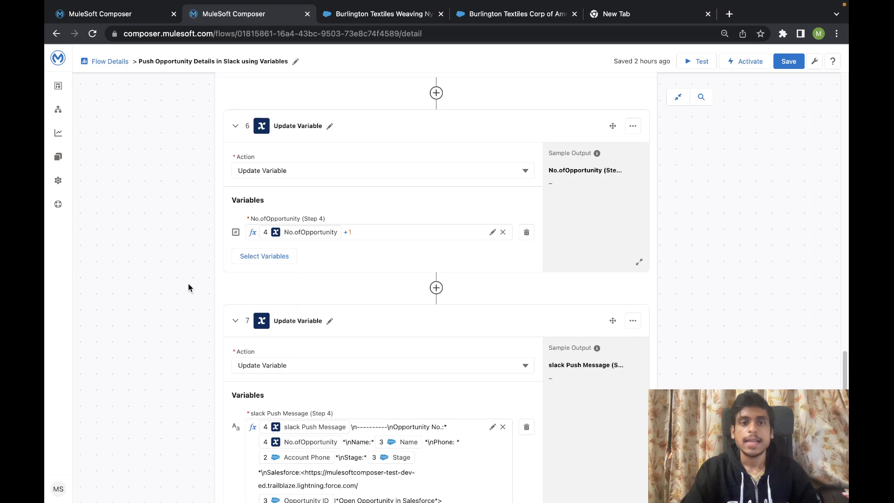
{"action": "scroll", "coordinate": [151, 282], "scroll_direction": "down", "scroll_amount": 5}
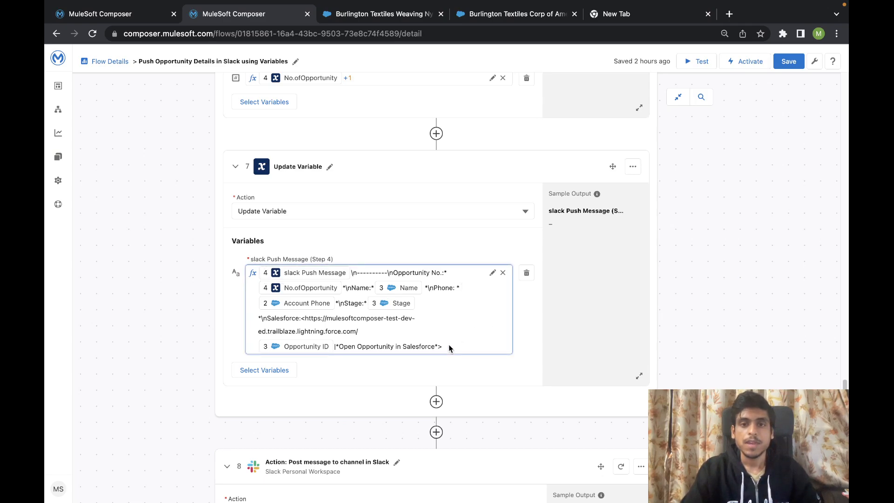
Review step 7's slack Push Message formula in the Custom Expression Editor, then close the editor.
{"action": "left_click", "coordinate": [492, 274]}
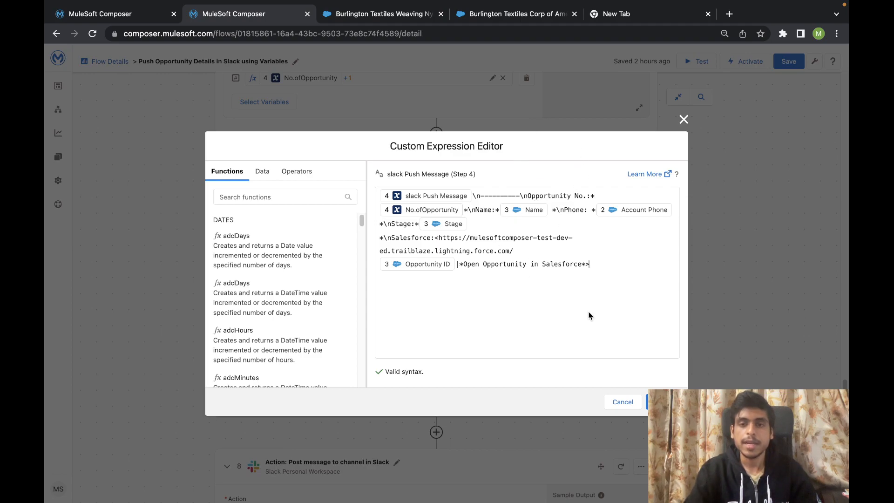
{"action": "left_click", "coordinate": [646, 402]}
{"action": "scroll", "coordinate": [637, 395], "scroll_direction": "down", "scroll_amount": 3}
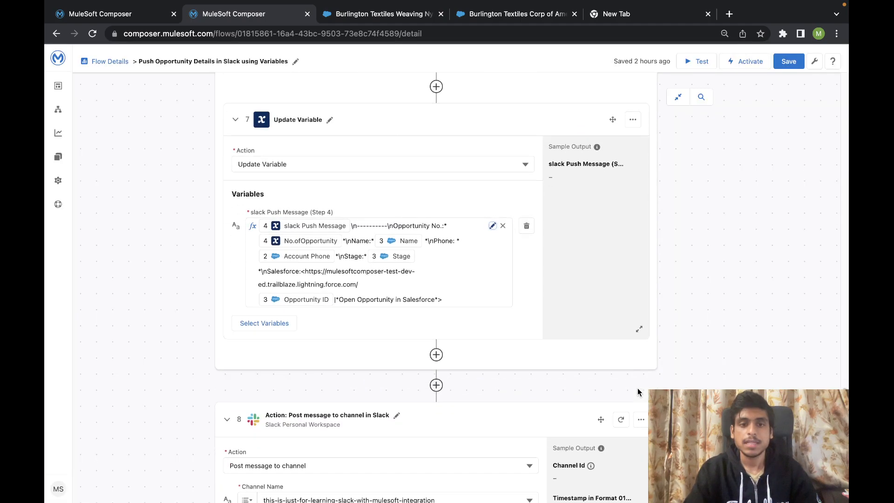
{"action": "left_click", "coordinate": [491, 312]}
{"action": "scroll", "coordinate": [490, 312], "scroll_direction": "up", "scroll_amount": 2}
{"action": "scroll", "coordinate": [237, 212], "scroll_direction": "up", "scroll_amount": 1}
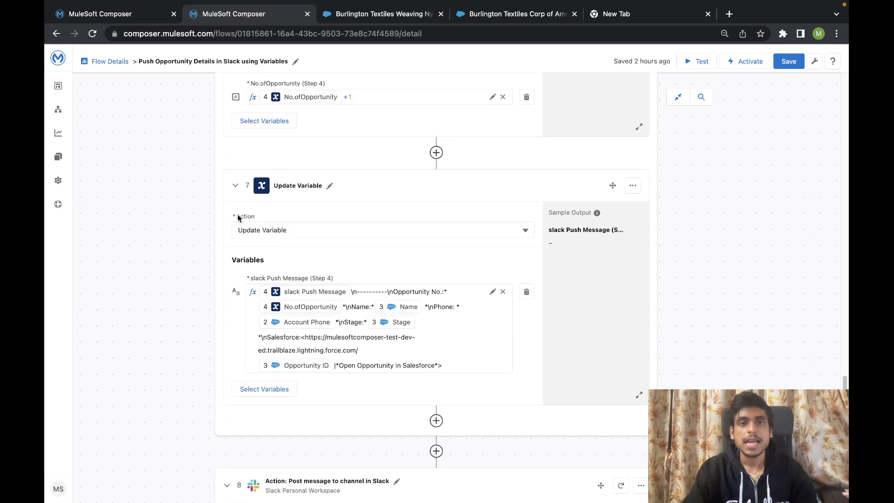
Review the For Each loop and the channel, message and bot name in the Slack Post message to channel step.
{"action": "scroll", "coordinate": [228, 301], "scroll_direction": "up", "scroll_amount": 4}
{"action": "scroll", "coordinate": [282, 137], "scroll_direction": "up", "scroll_amount": 3}
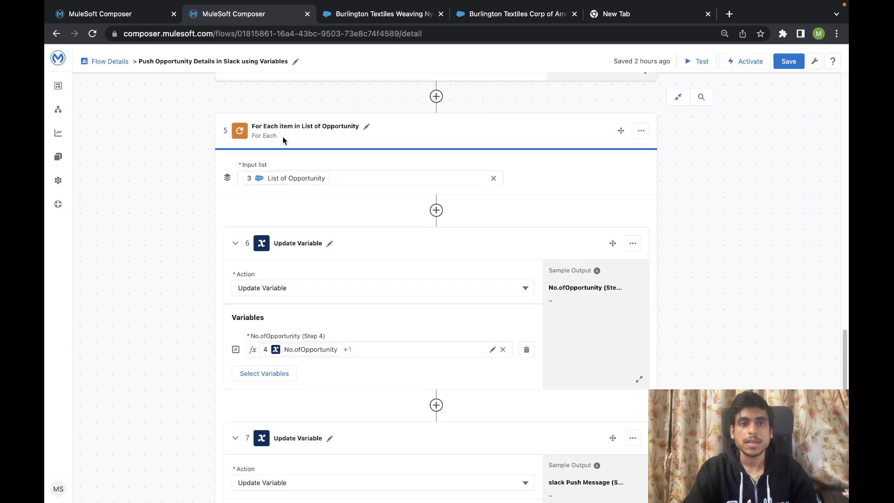
{"action": "scroll", "coordinate": [261, 228], "scroll_direction": "down", "scroll_amount": 1}
{"action": "scroll", "coordinate": [265, 231], "scroll_direction": "down", "scroll_amount": 10}
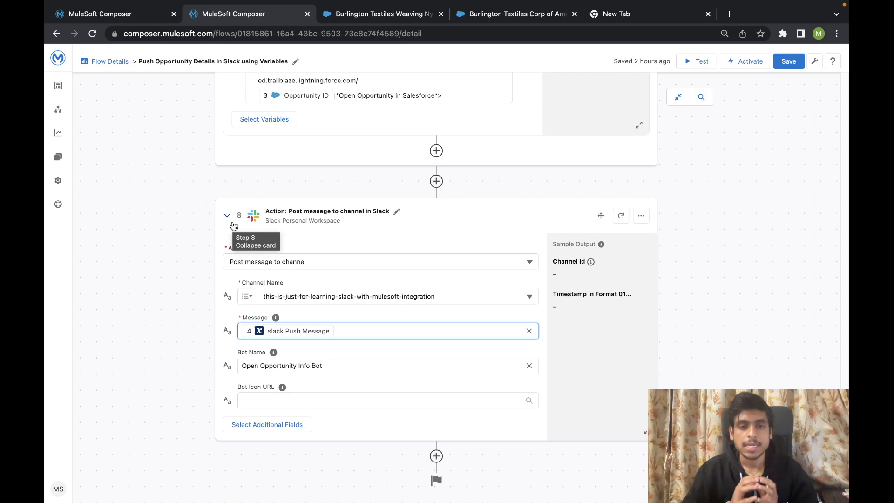
{"action": "left_click", "coordinate": [347, 332]}
{"action": "left_click", "coordinate": [345, 349]}
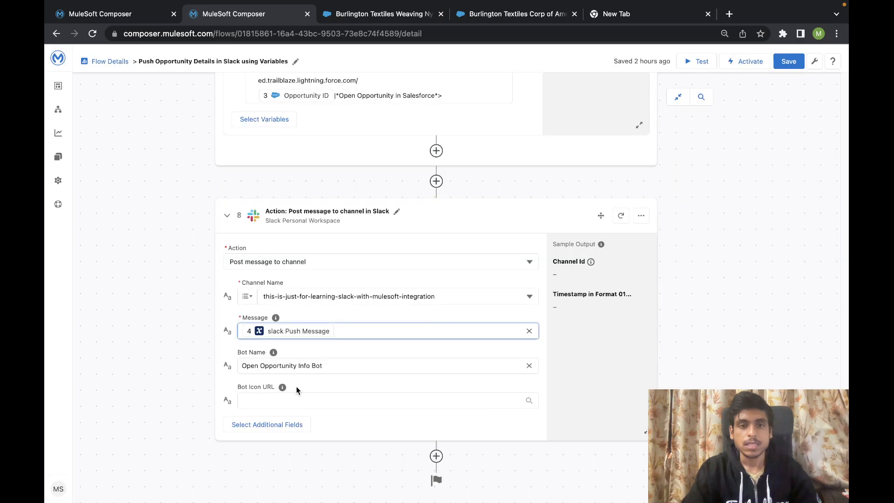
{"action": "left_click", "coordinate": [621, 403]}
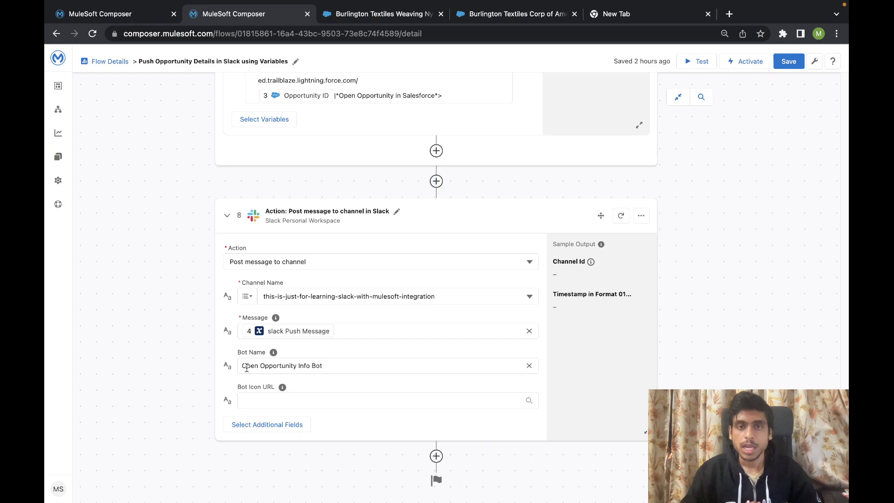
Run a test of the Push Opportunity Details in Slack using Variables flow.
{"action": "scroll", "coordinate": [174, 304], "scroll_direction": "up", "scroll_amount": 10}
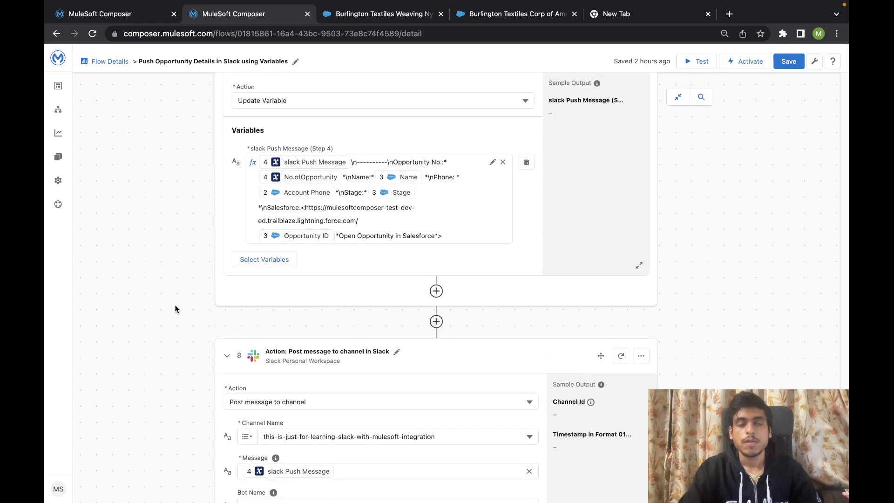
{"action": "left_click", "coordinate": [692, 64]}
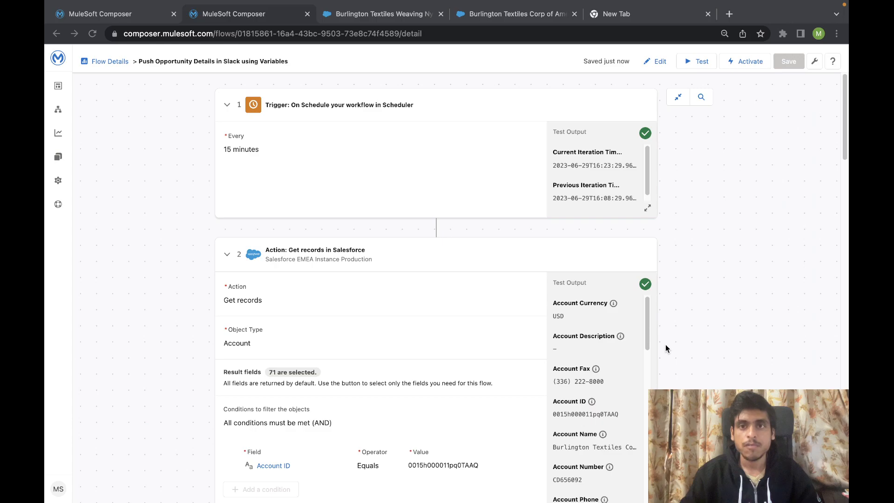
Examine the filters, record retrieval options and test output of the Account and Opportunity Get records steps.
{"action": "scroll", "coordinate": [682, 328], "scroll_direction": "down", "scroll_amount": 4}
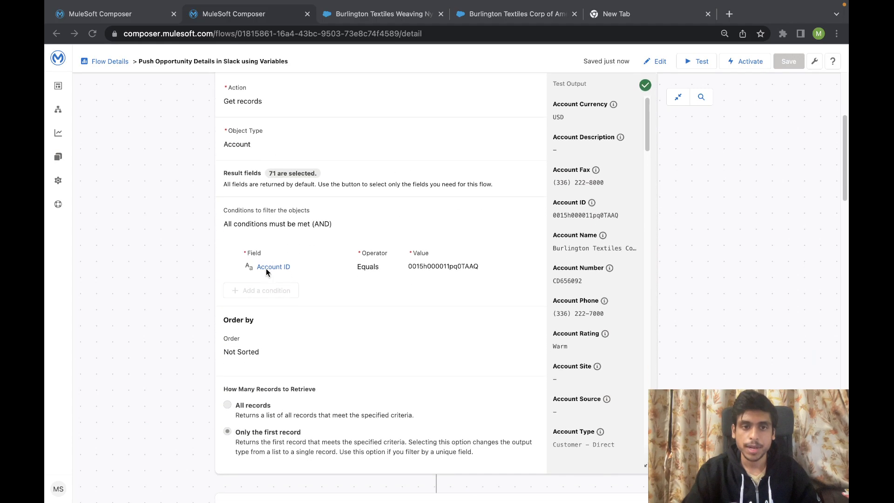
{"action": "scroll", "coordinate": [266, 268], "scroll_direction": "down", "scroll_amount": 3}
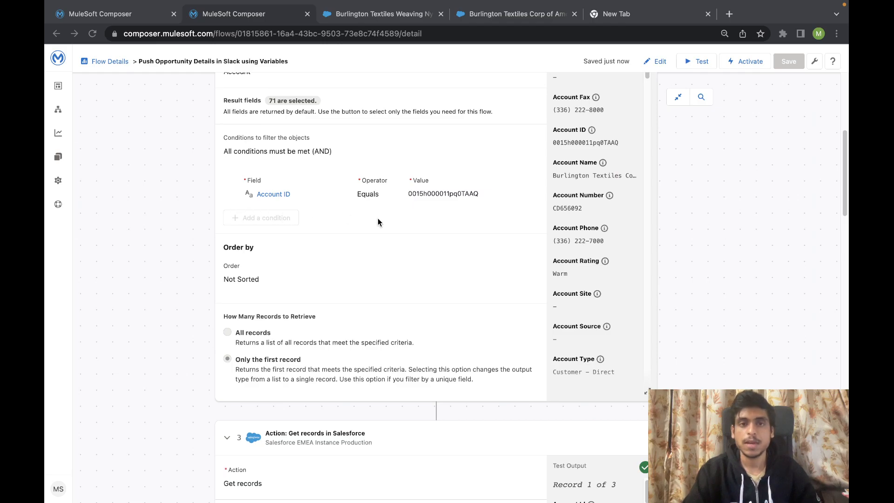
{"action": "scroll", "coordinate": [349, 247], "scroll_direction": "down", "scroll_amount": 5}
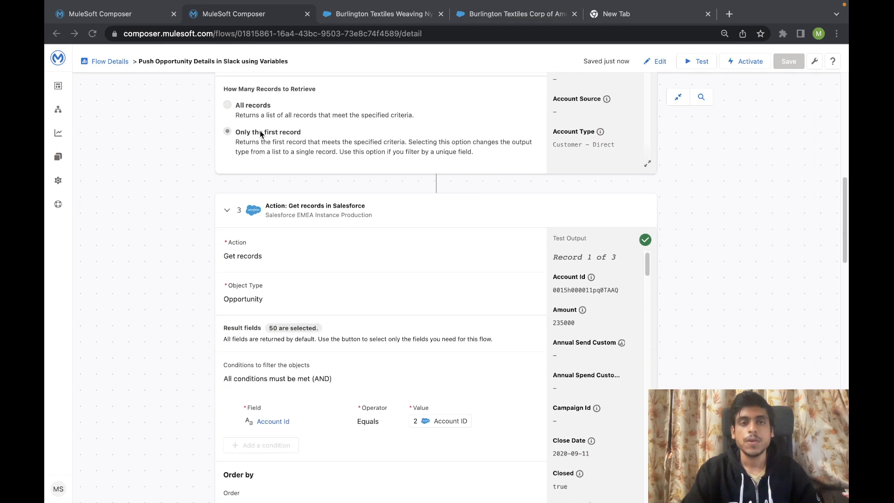
{"action": "scroll", "coordinate": [225, 228], "scroll_direction": "down", "scroll_amount": 2}
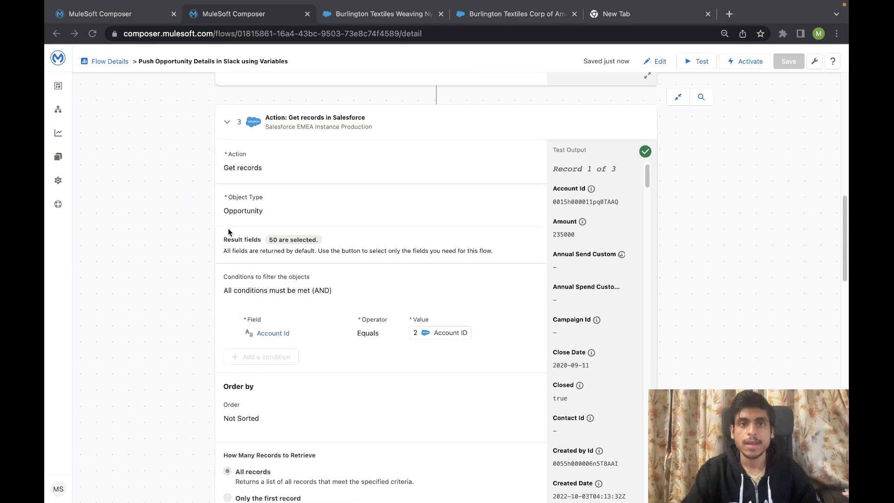
{"action": "scroll", "coordinate": [283, 180], "scroll_direction": "down", "scroll_amount": 1}
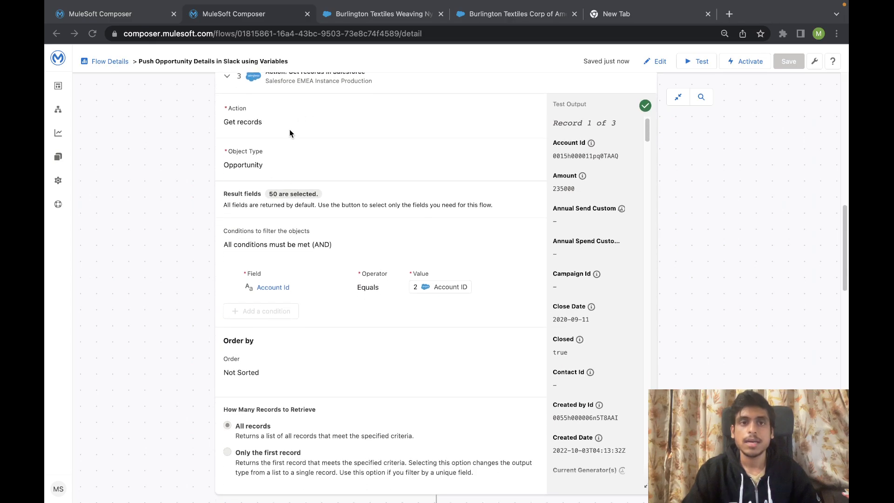
{"action": "scroll", "coordinate": [230, 265], "scroll_direction": "down", "scroll_amount": 2}
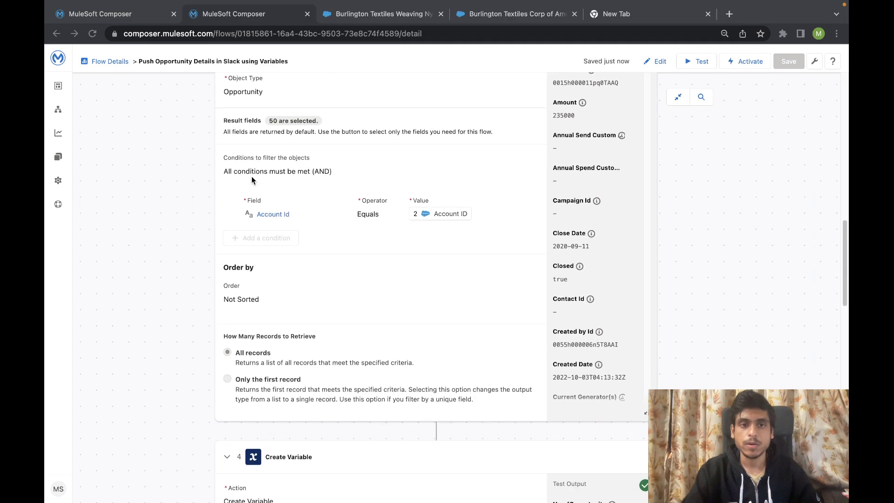
{"action": "scroll", "coordinate": [232, 265], "scroll_direction": "up", "scroll_amount": 3}
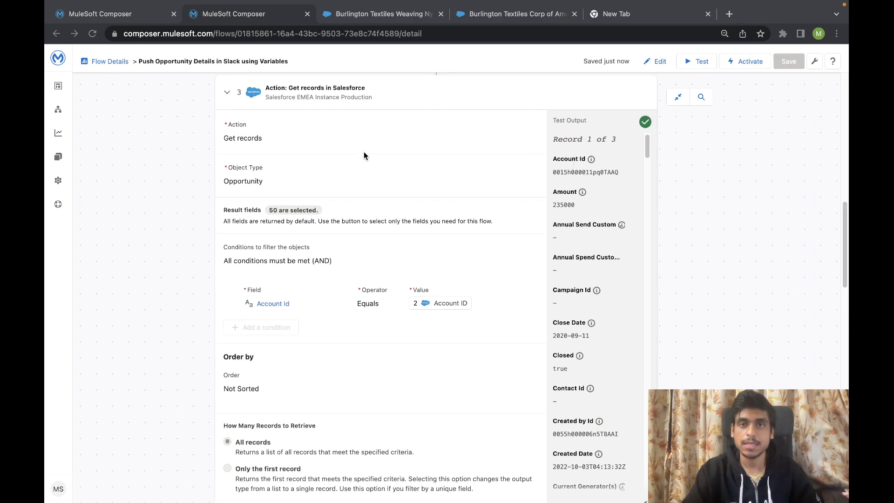
Examine the Create Variable step's test output for No.ofOpportunity and slack Push Message.
{"action": "scroll", "coordinate": [364, 151], "scroll_direction": "down", "scroll_amount": 7}
{"action": "scroll", "coordinate": [301, 203], "scroll_direction": "down", "scroll_amount": 1}
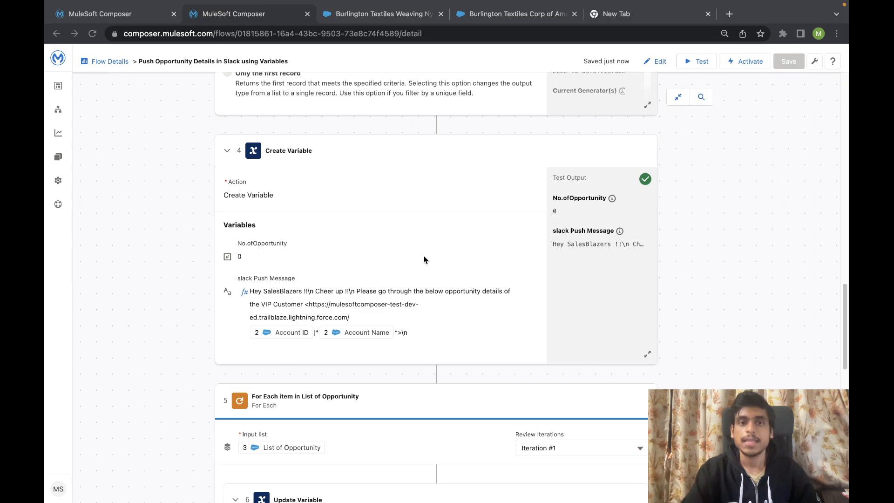
{"action": "scroll", "coordinate": [295, 267], "scroll_direction": "down", "scroll_amount": 1}
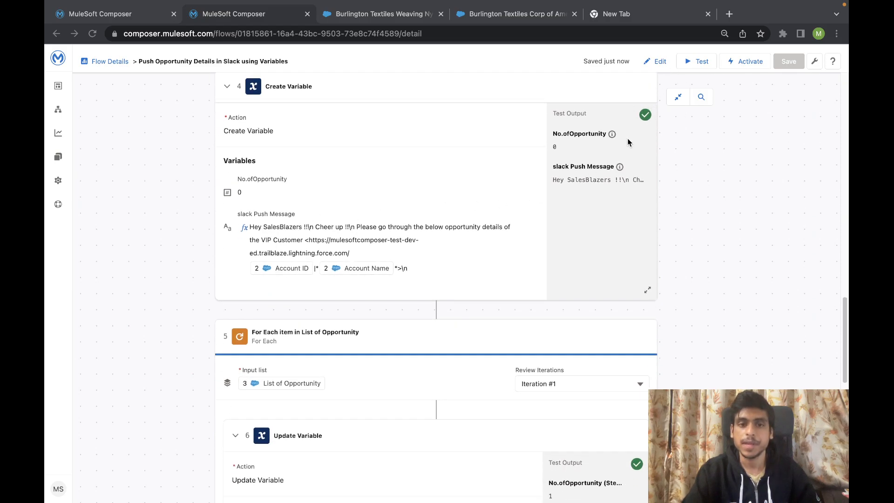
Examine the test output of both Update Variable steps for Iteration #1 of the For Each loop.
{"action": "scroll", "coordinate": [632, 125], "scroll_direction": "down", "scroll_amount": 2}
{"action": "scroll", "coordinate": [309, 302], "scroll_direction": "down", "scroll_amount": 1}
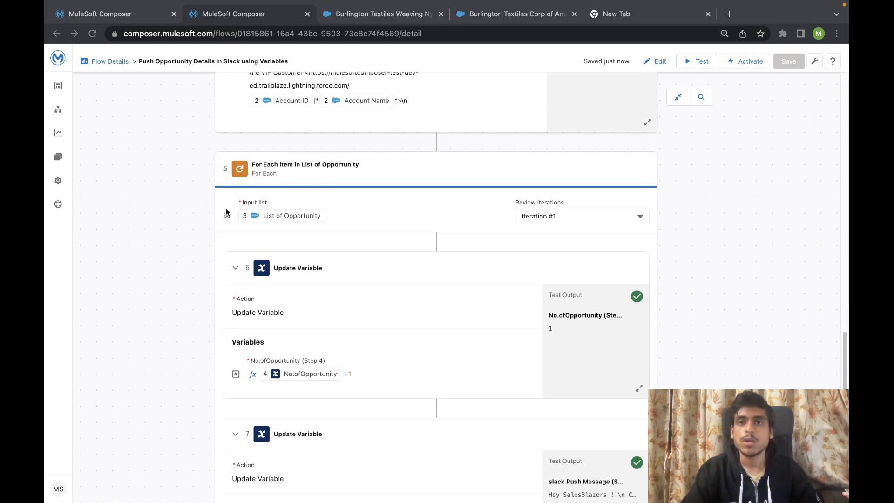
{"action": "scroll", "coordinate": [258, 244], "scroll_direction": "down", "scroll_amount": 1}
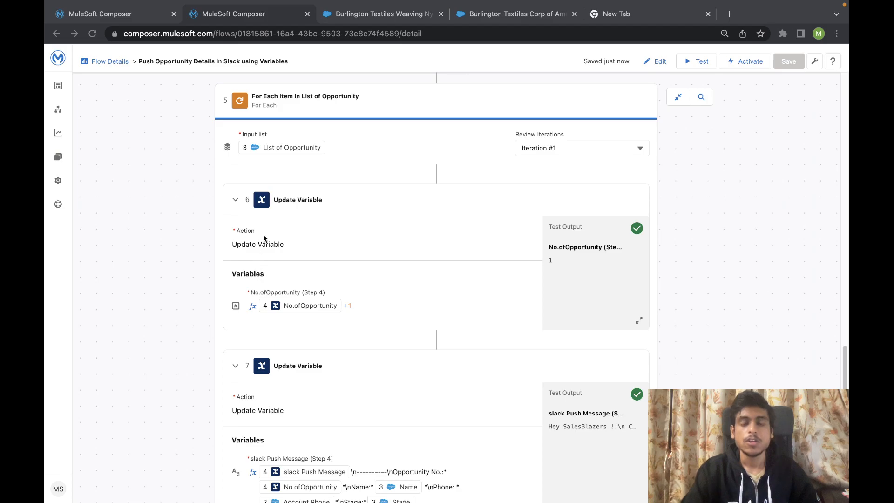
{"action": "scroll", "coordinate": [179, 186], "scroll_direction": "down", "scroll_amount": 1}
{"action": "scroll", "coordinate": [308, 151], "scroll_direction": "up", "scroll_amount": 1}
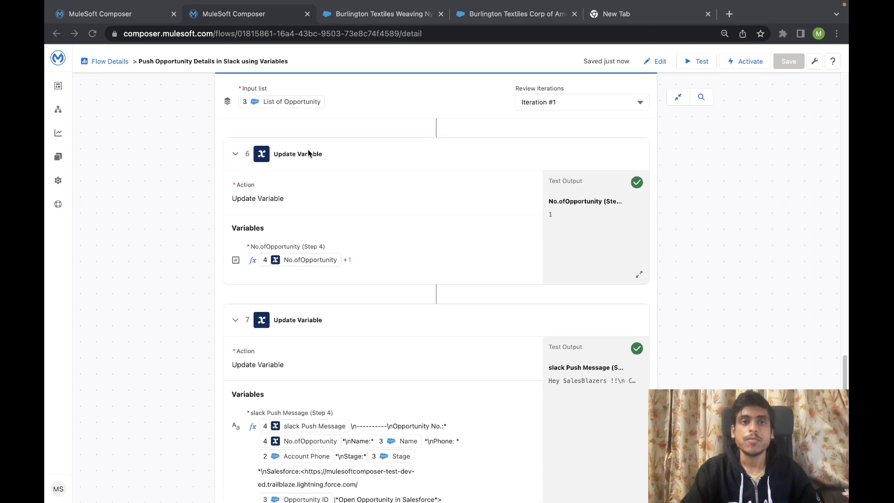
{"action": "scroll", "coordinate": [294, 222], "scroll_direction": "down", "scroll_amount": 1}
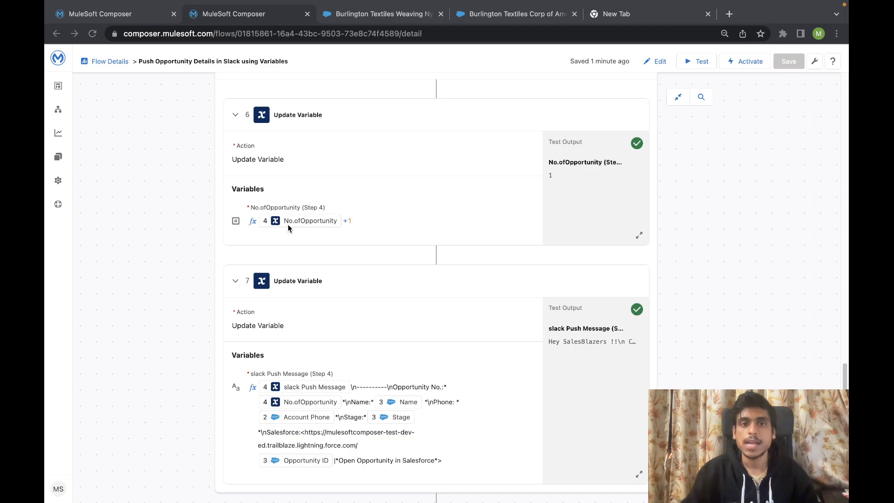
Examine the slack Push Message update formula and the settings and test output of the Slack Post message to channel step.
{"action": "scroll", "coordinate": [288, 224], "scroll_direction": "down", "scroll_amount": 5}
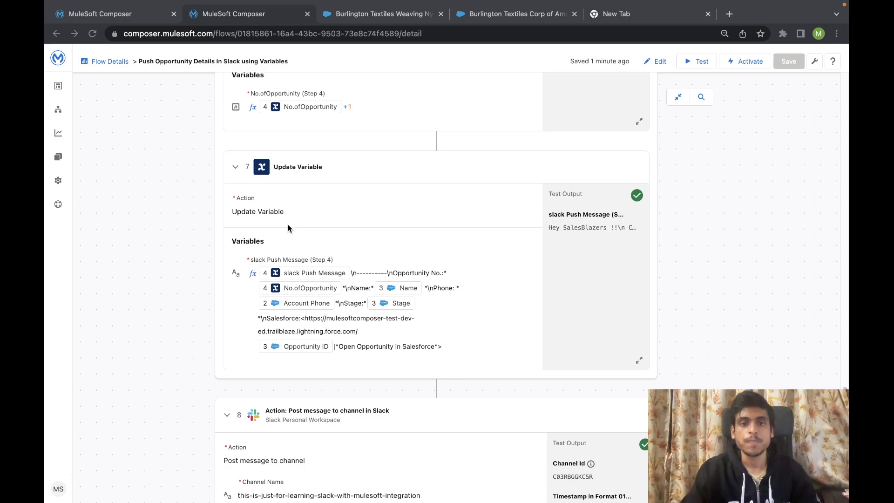
{"action": "scroll", "coordinate": [288, 225], "scroll_direction": "down", "scroll_amount": 5}
{"action": "scroll", "coordinate": [288, 227], "scroll_direction": "down", "scroll_amount": 1}
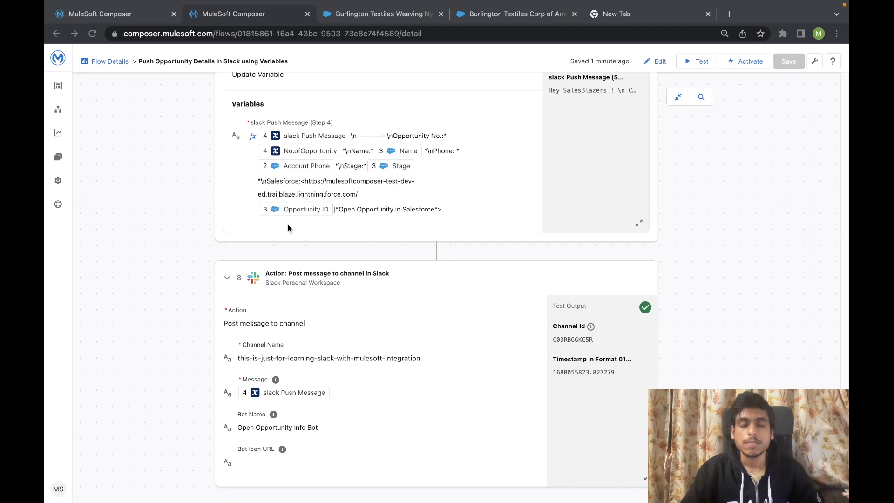
Switch to Slack and compare the Open Opportunity Info Bot's latest message with its earlier ones in the this-is-just-for-learning-slack-with-mulesoft-integration channel.
{"action": "key", "text": "ctrl+Left"}
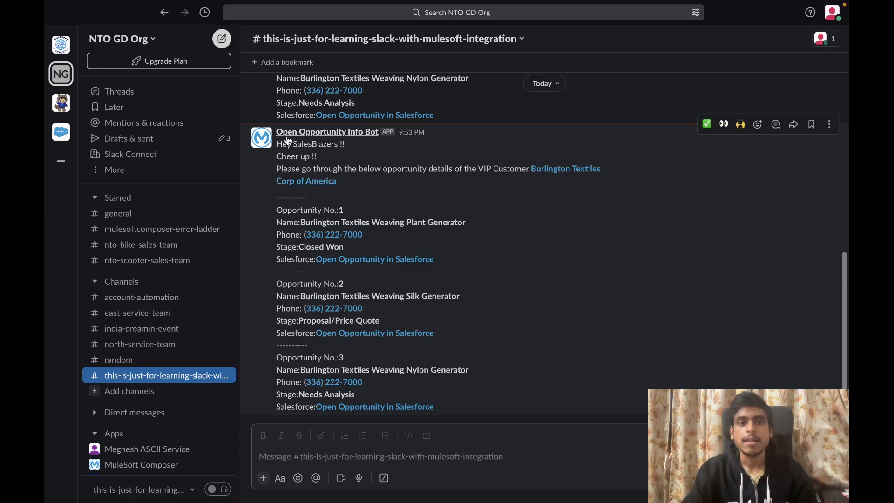
{"action": "scroll", "coordinate": [279, 151], "scroll_direction": "up", "scroll_amount": 5}
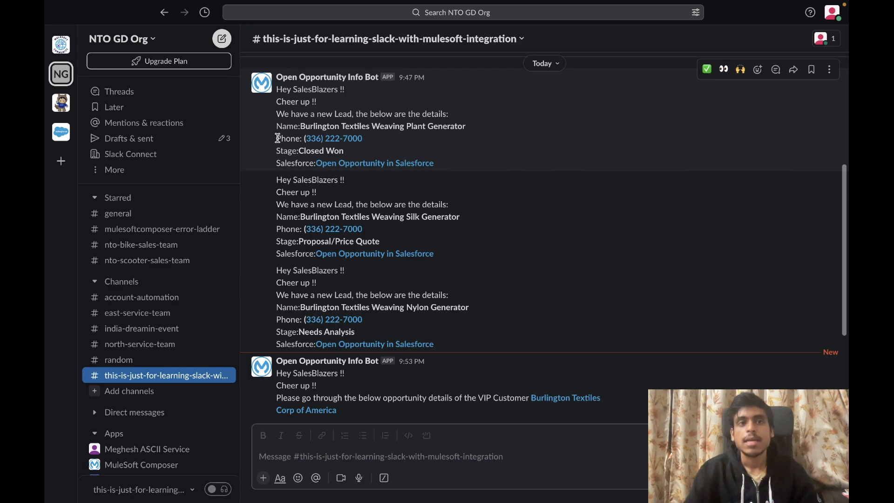
{"action": "scroll", "coordinate": [277, 138], "scroll_direction": "down", "scroll_amount": 5}
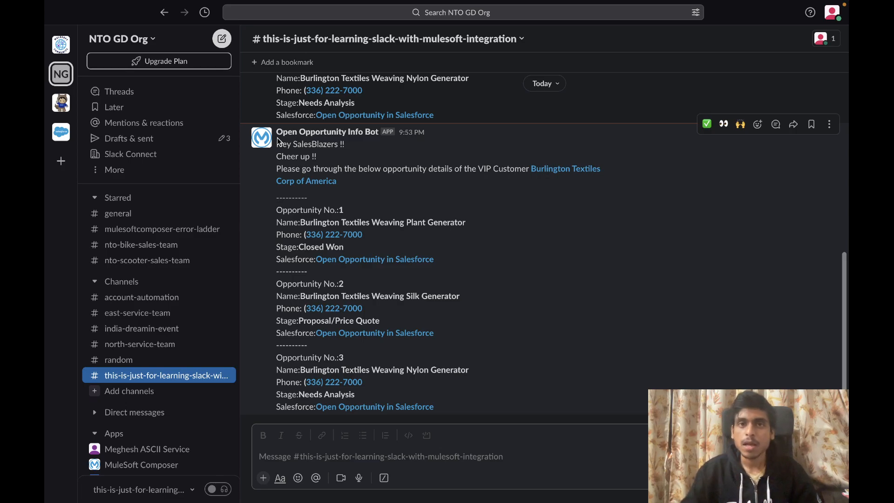
Switch back to MuleSoft Composer and compare the Push Opportunity Details in Slack flow's message step with the version using variables.
{"action": "key", "text": "ctrl+Right"}
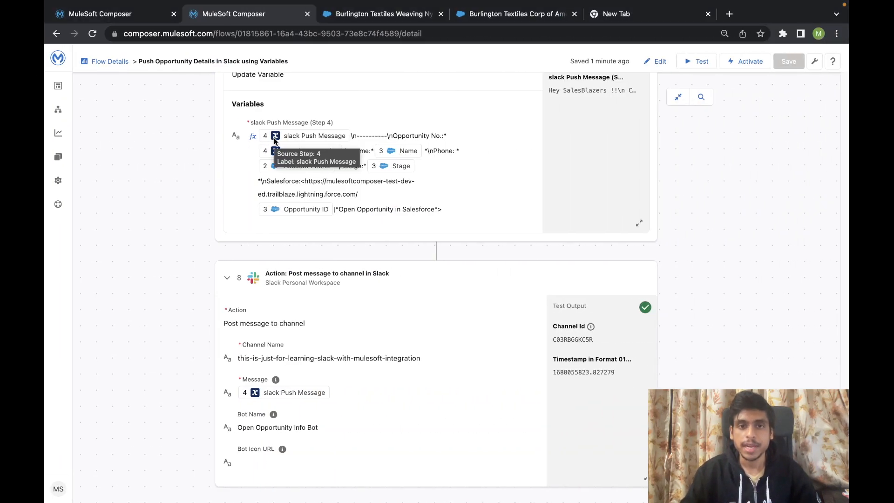
{"action": "scroll", "coordinate": [274, 138], "scroll_direction": "up", "scroll_amount": 3}
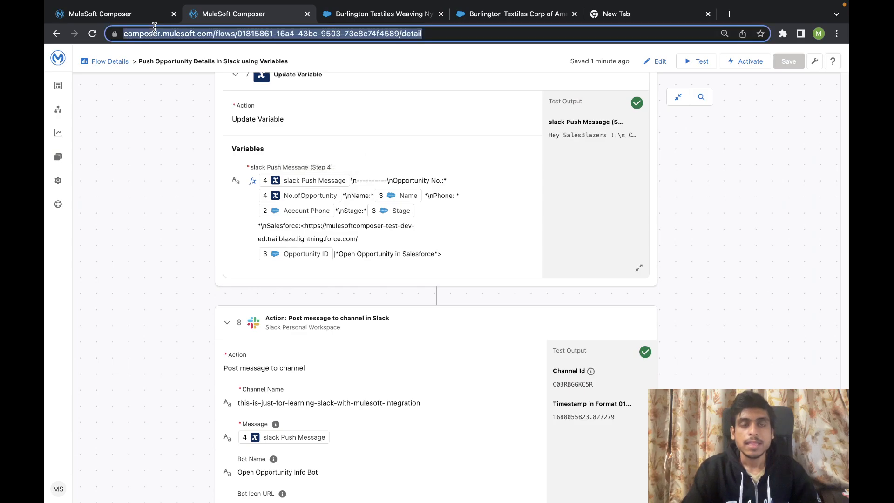
{"action": "left_click", "coordinate": [153, 14]}
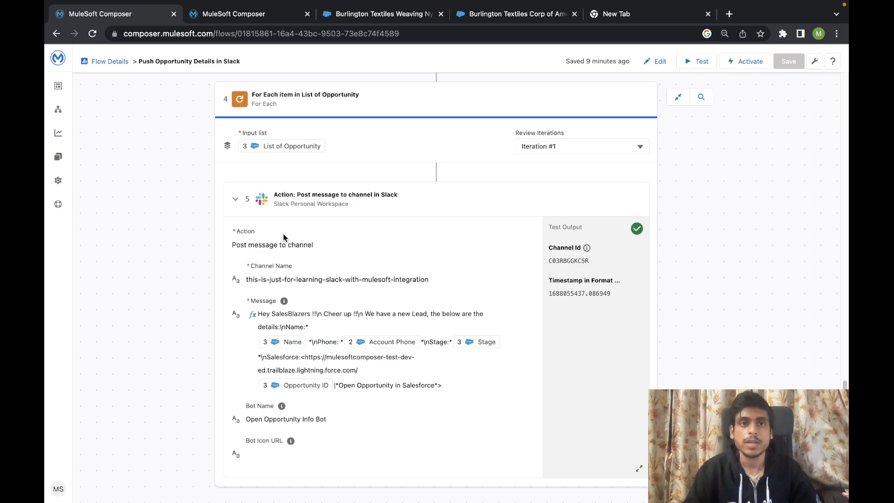
{"action": "left_click", "coordinate": [217, 8]}
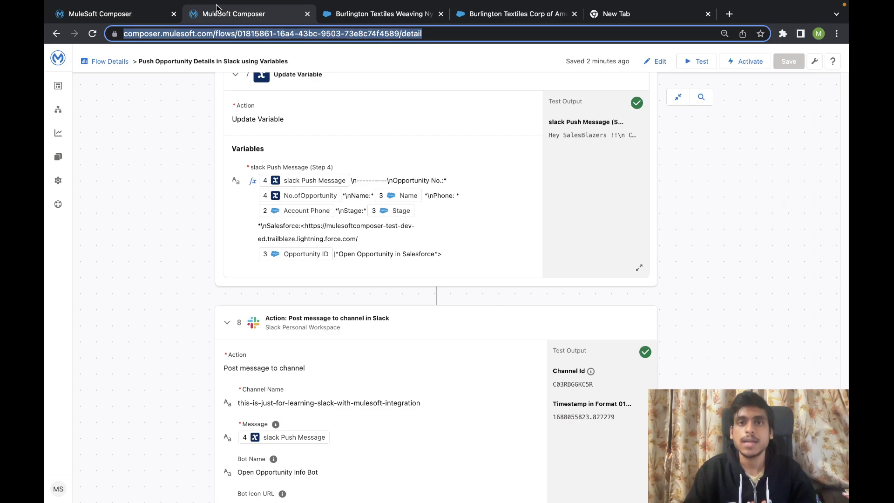
{"action": "left_click", "coordinate": [179, 154]}
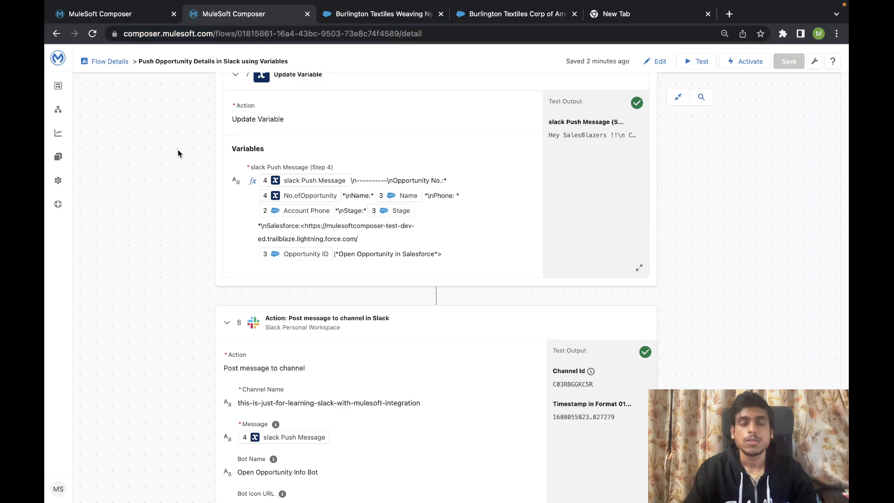
{"action": "key", "text": "ctrl+Right"}
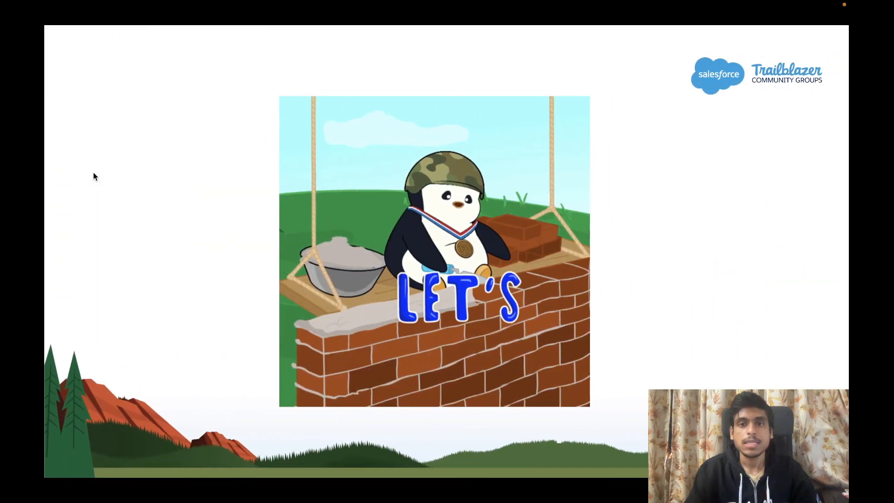
{"action": "left_click", "coordinate": [500, 275]}
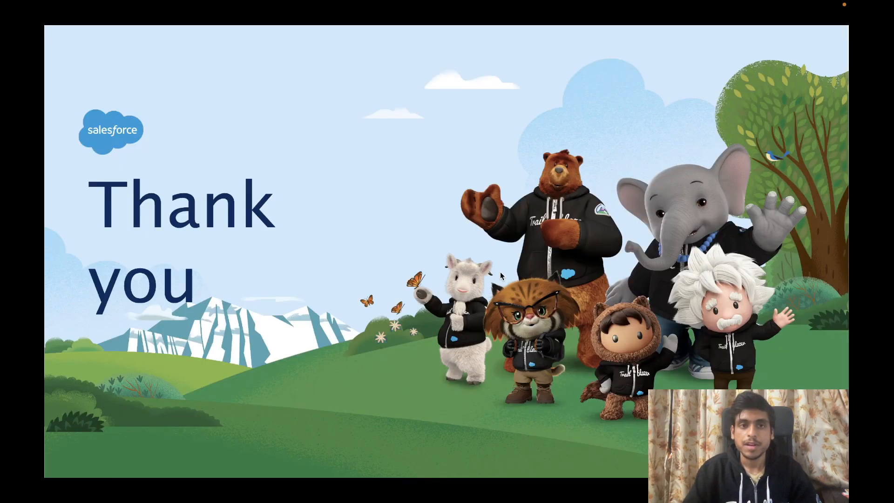